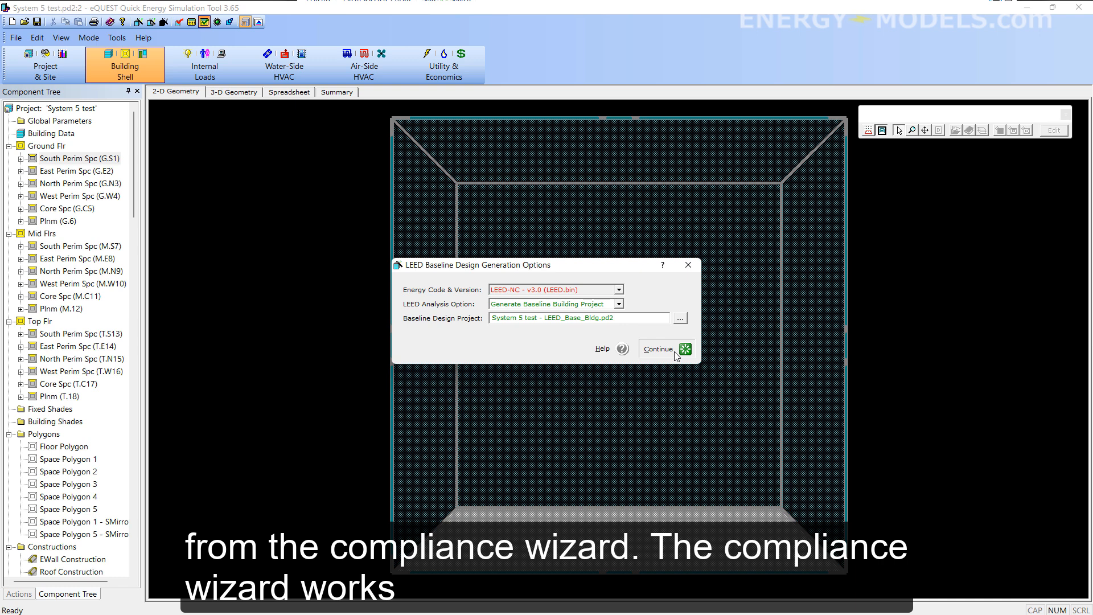
Generate the LEED-NC v3.0 baseline building project, open the baseline design and switch to its air-side HVAC systems
{"action": "left_click", "coordinate": [674, 350]}
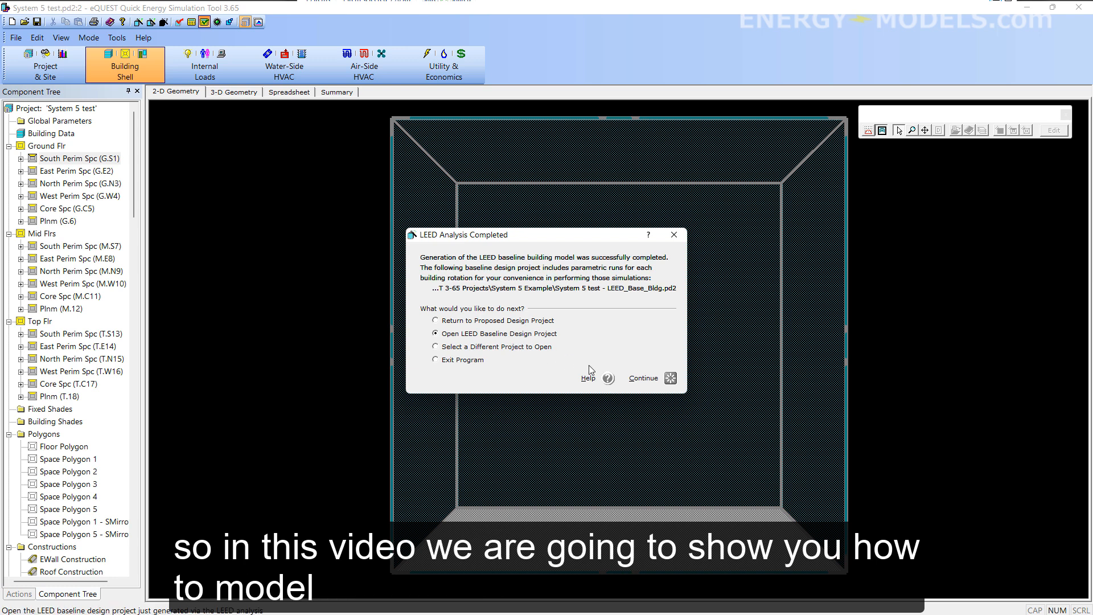
{"action": "left_click", "coordinate": [642, 379]}
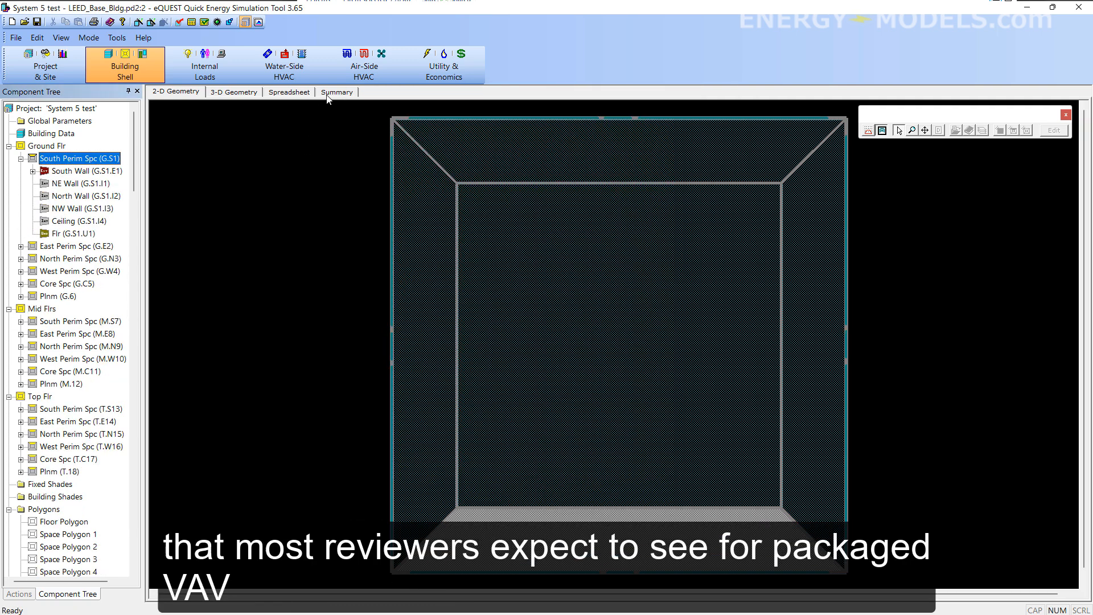
{"action": "left_click", "coordinate": [354, 70]}
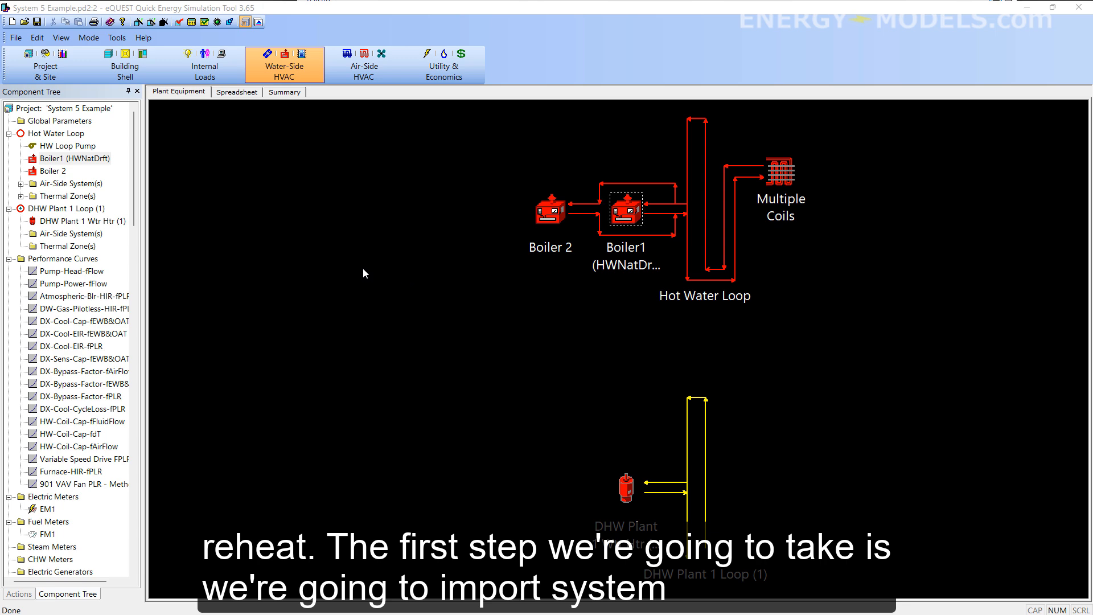
Import System Imports for VAV 5-8.inp into the project, pre-processing the file to filter out duplicate components
{"action": "left_click", "coordinate": [16, 37]}
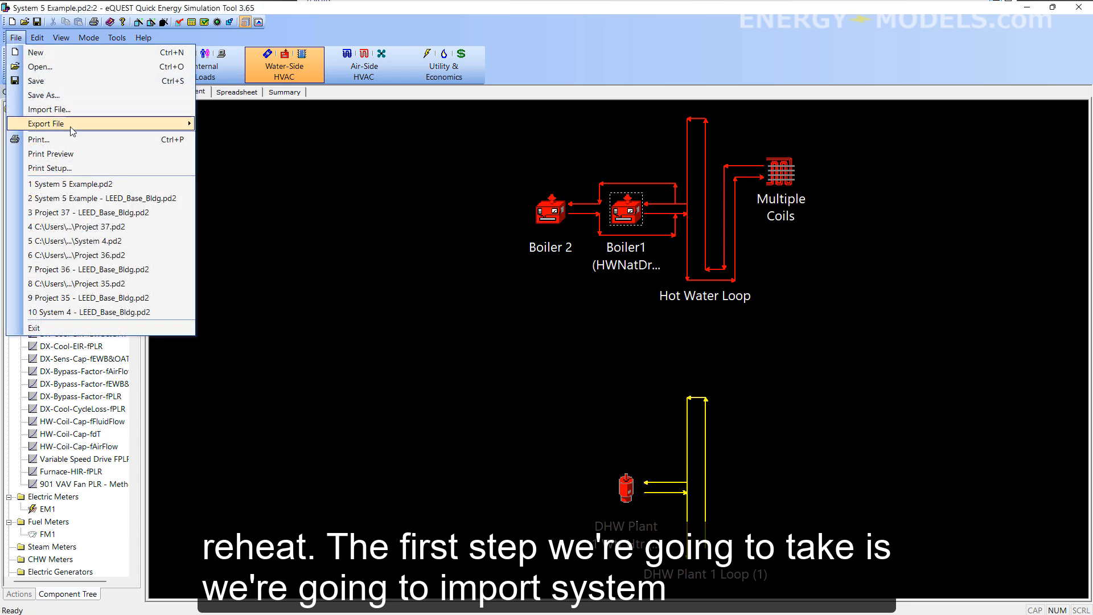
{"action": "left_click", "coordinate": [64, 109]}
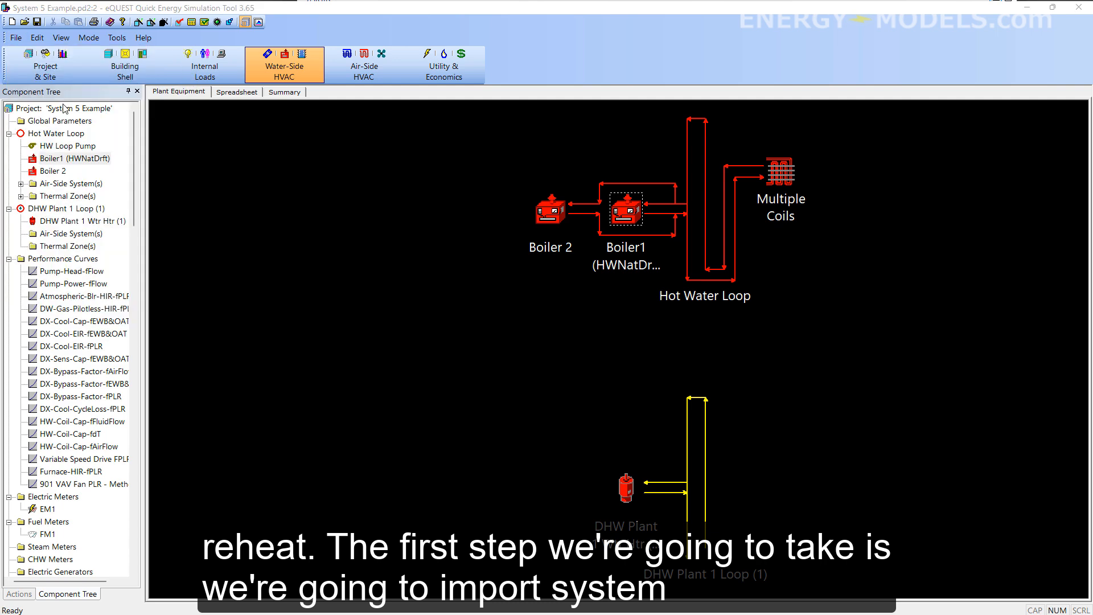
{"action": "left_click", "coordinate": [578, 378]}
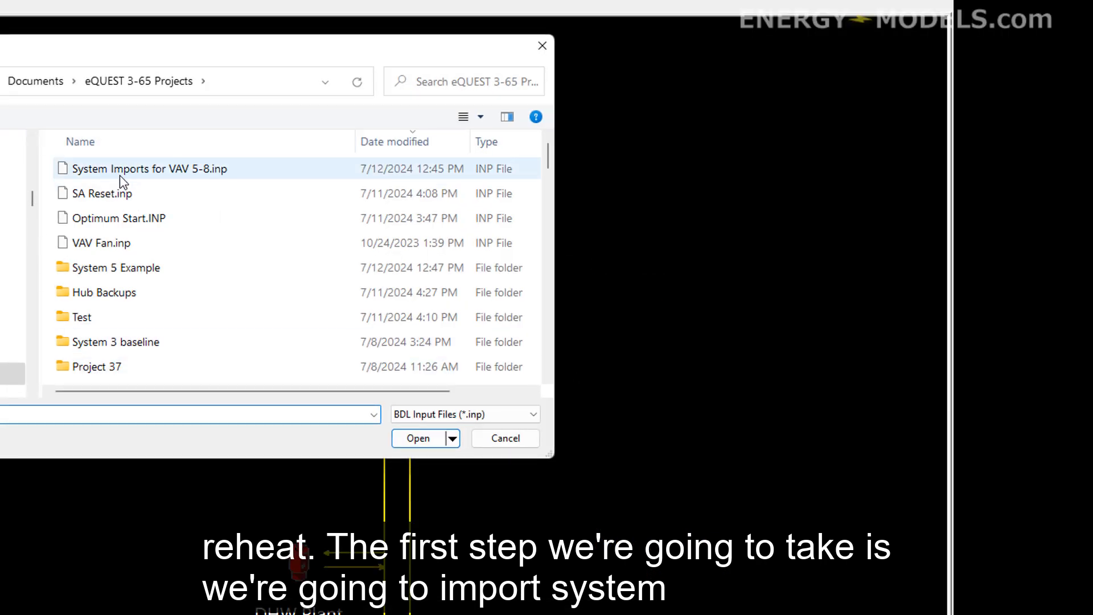
{"action": "left_click", "coordinate": [100, 174]}
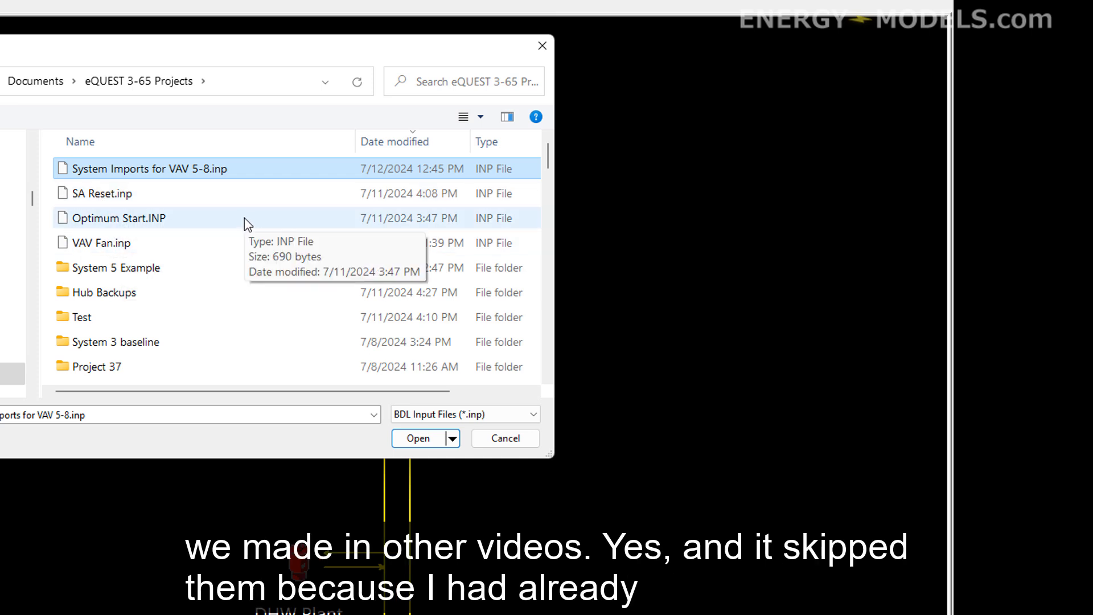
{"action": "left_click", "coordinate": [412, 444]}
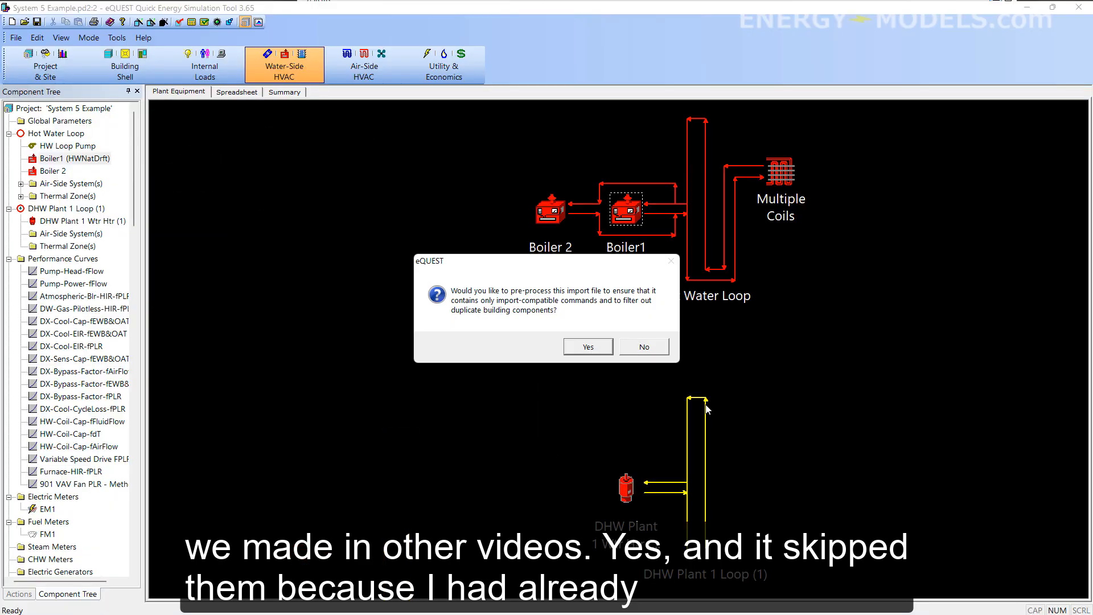
{"action": "left_click", "coordinate": [585, 351]}
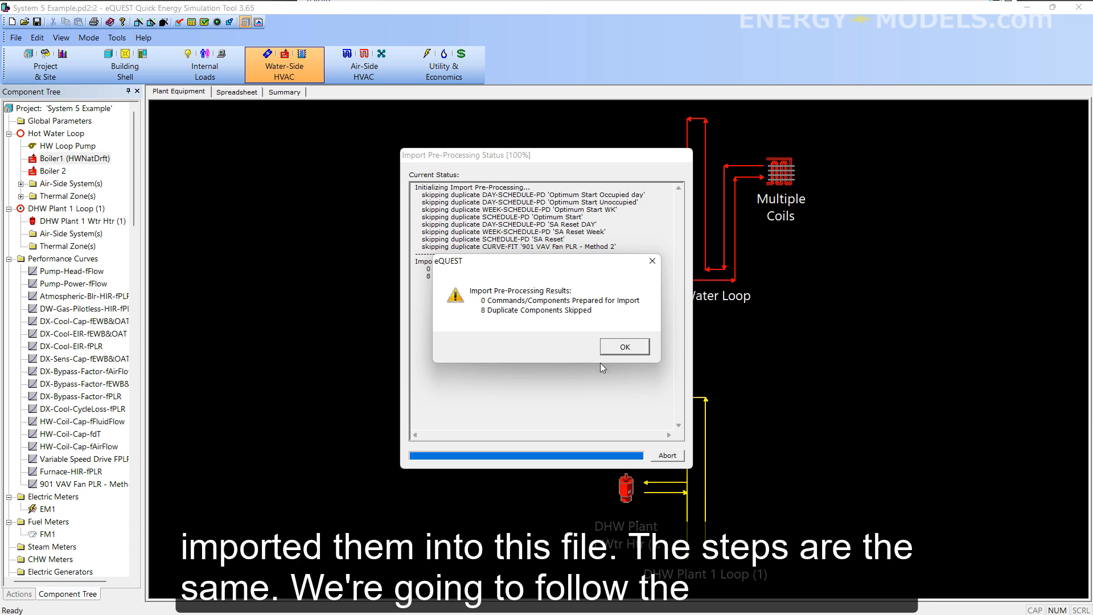
{"action": "left_click", "coordinate": [632, 347]}
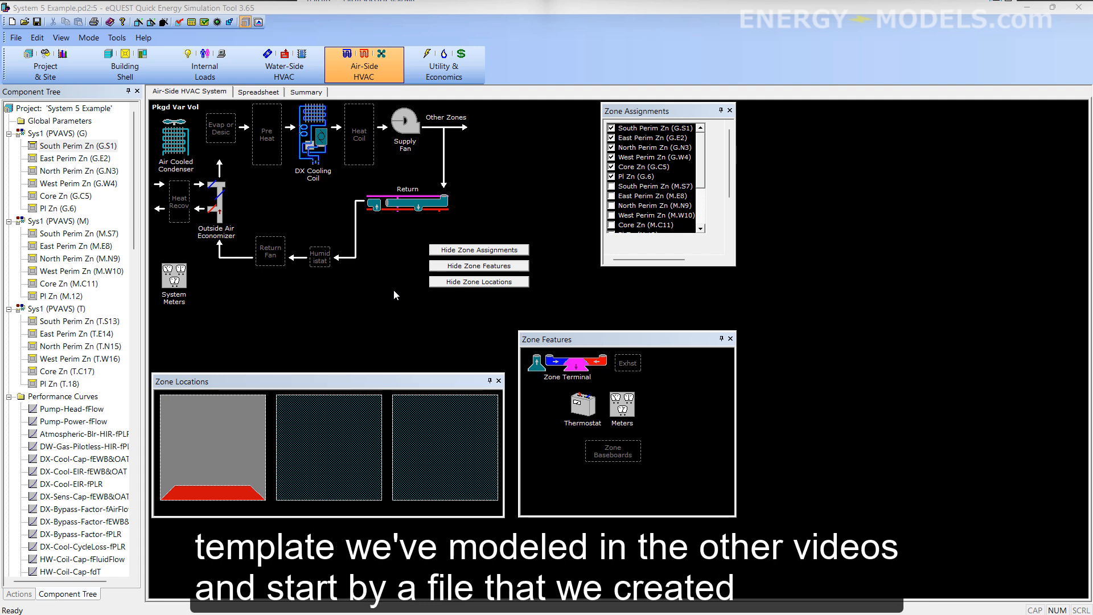
Open the Sys1 (PVAVS) (G) parameters and check the system sizing ratio, cool sizing ratio and zone entering minimum supply temperature
{"action": "double_click", "coordinate": [52, 135]}
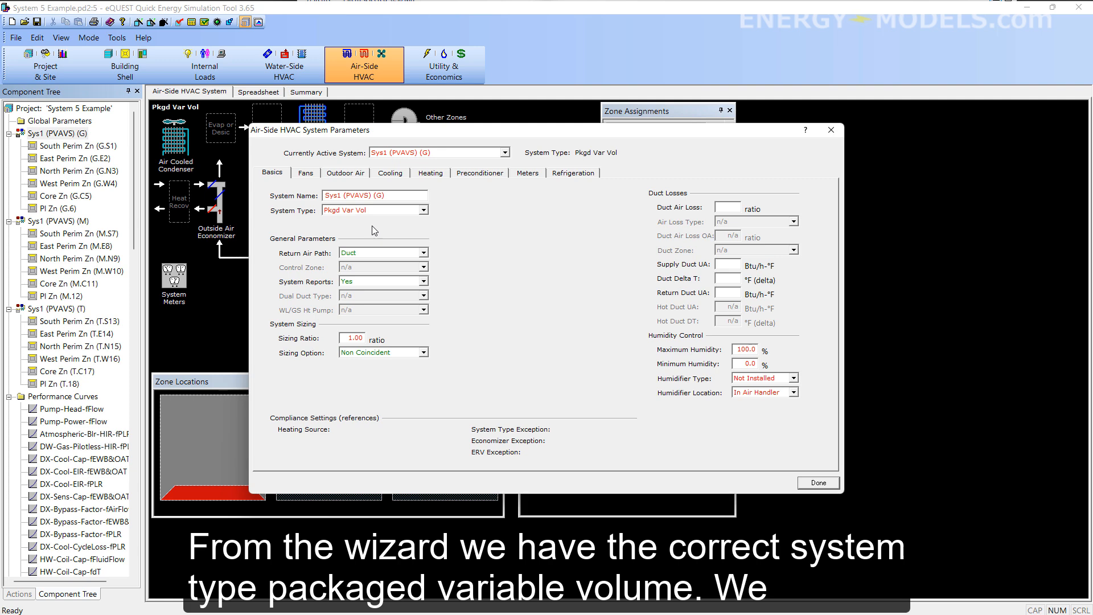
{"action": "left_click", "coordinate": [358, 339]}
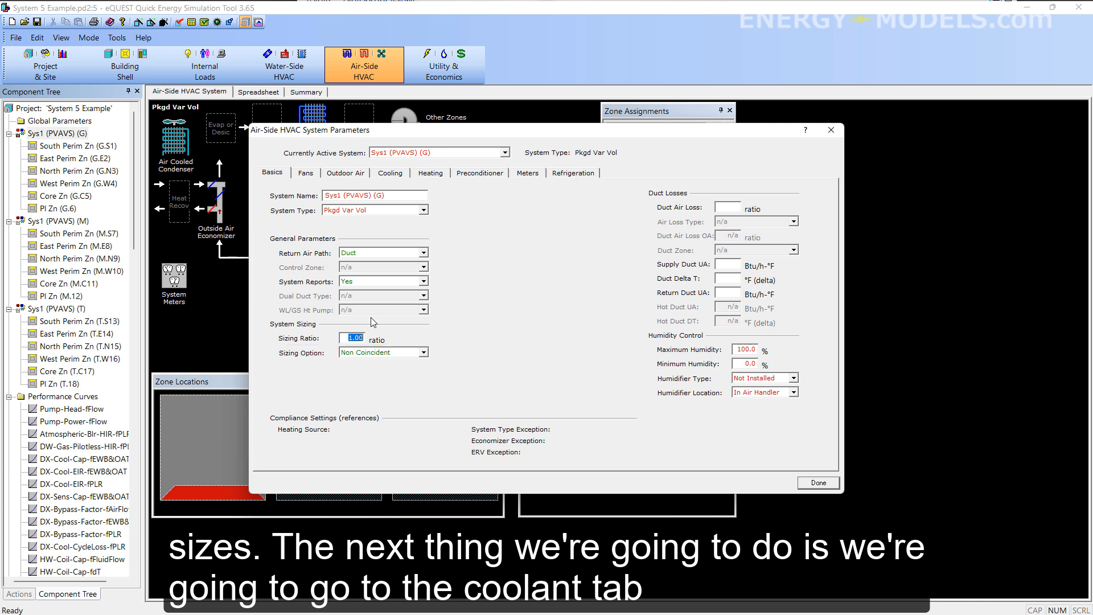
{"action": "left_click", "coordinate": [394, 176]}
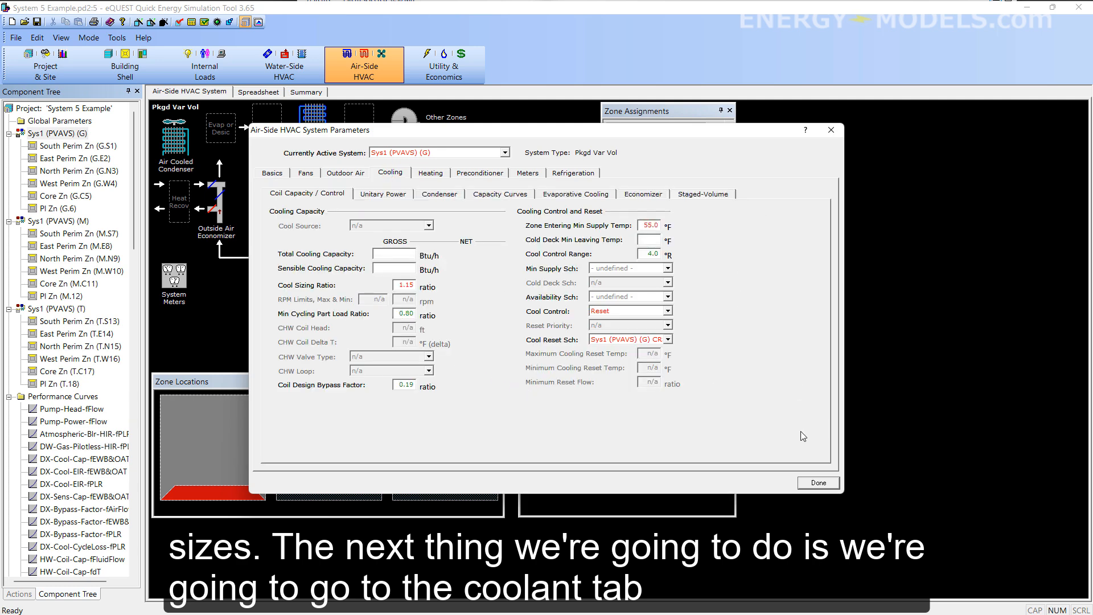
{"action": "double_click", "coordinate": [410, 287]}
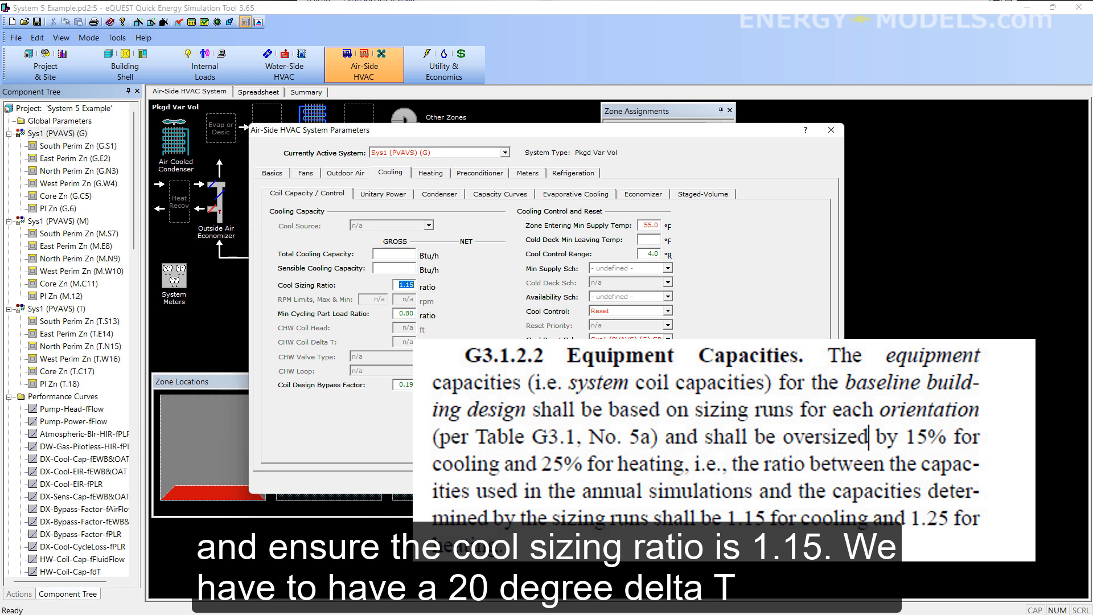
{"action": "double_click", "coordinate": [651, 226]}
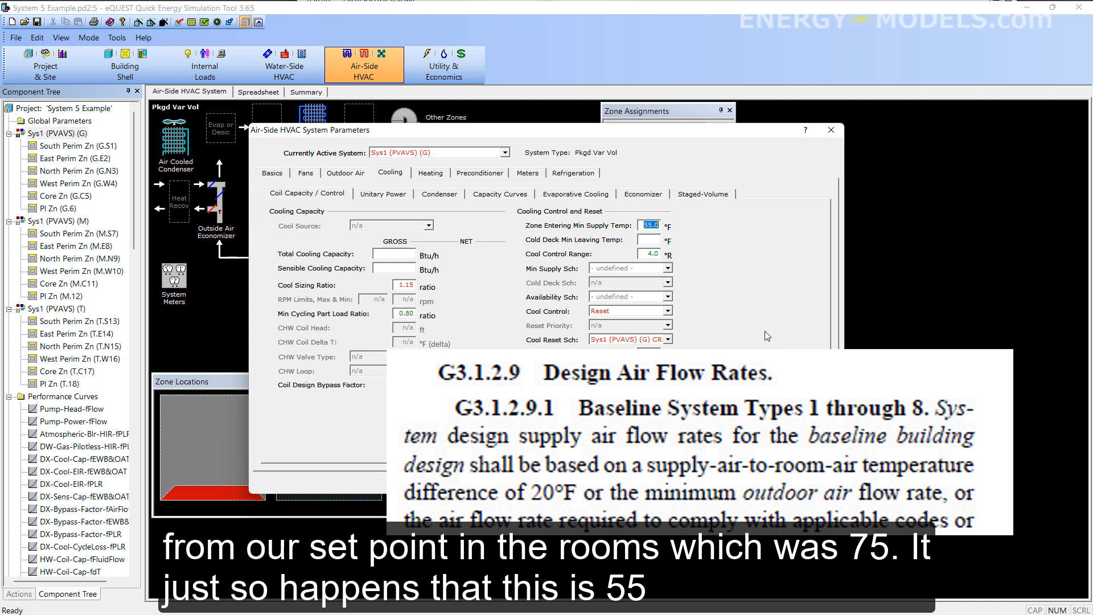
{"action": "left_click", "coordinate": [655, 226]}
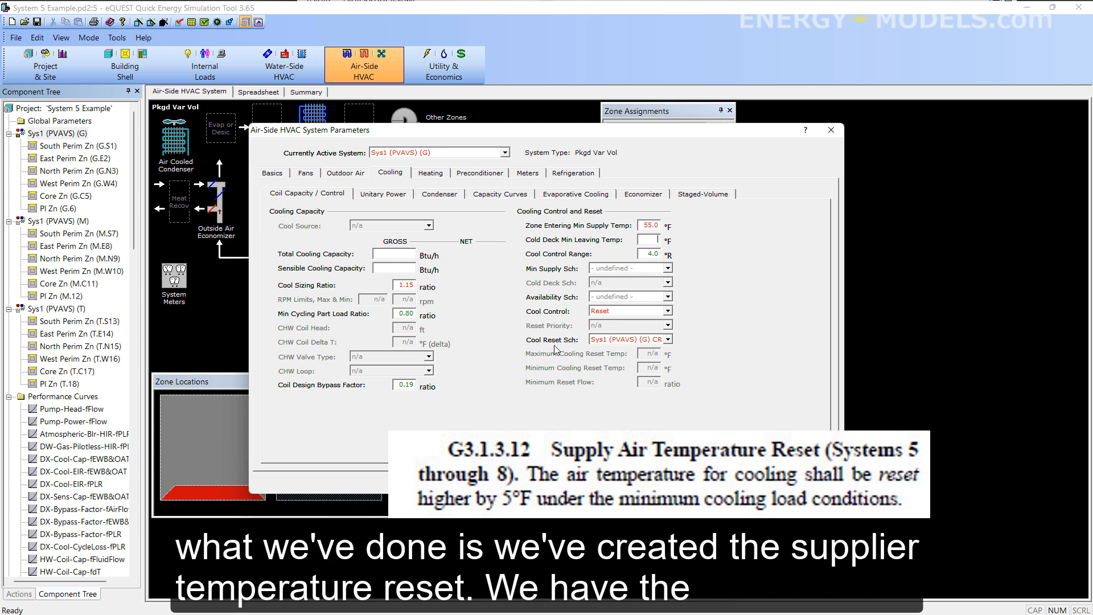
Set the cool reset schedule of Sys1 (PVAVS) (G) to the imported SA Reset schedule
{"action": "left_click", "coordinate": [641, 339]}
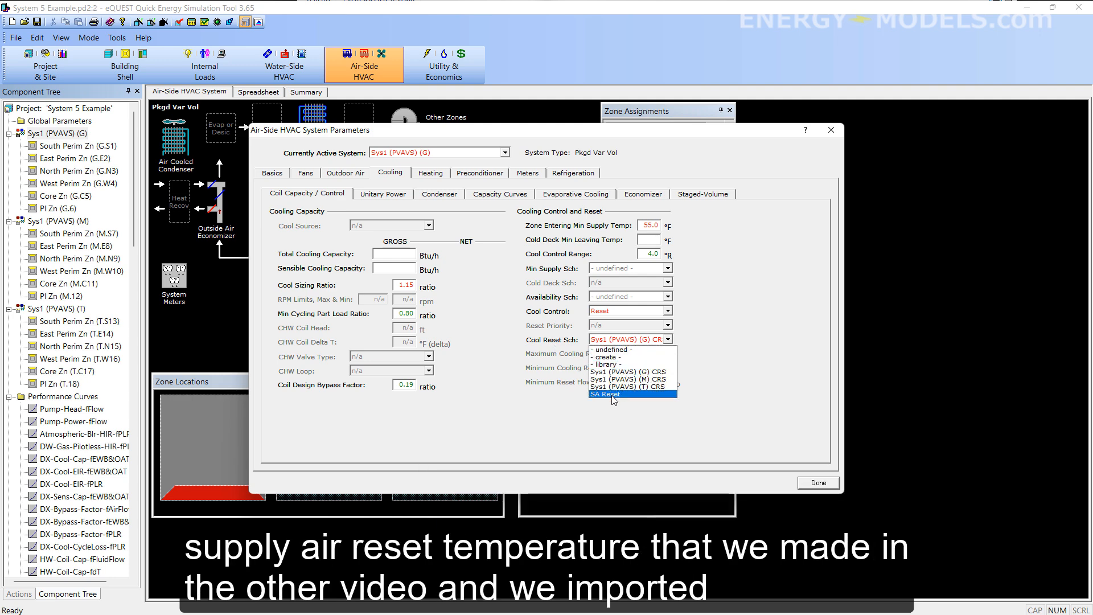
{"action": "left_click", "coordinate": [613, 396]}
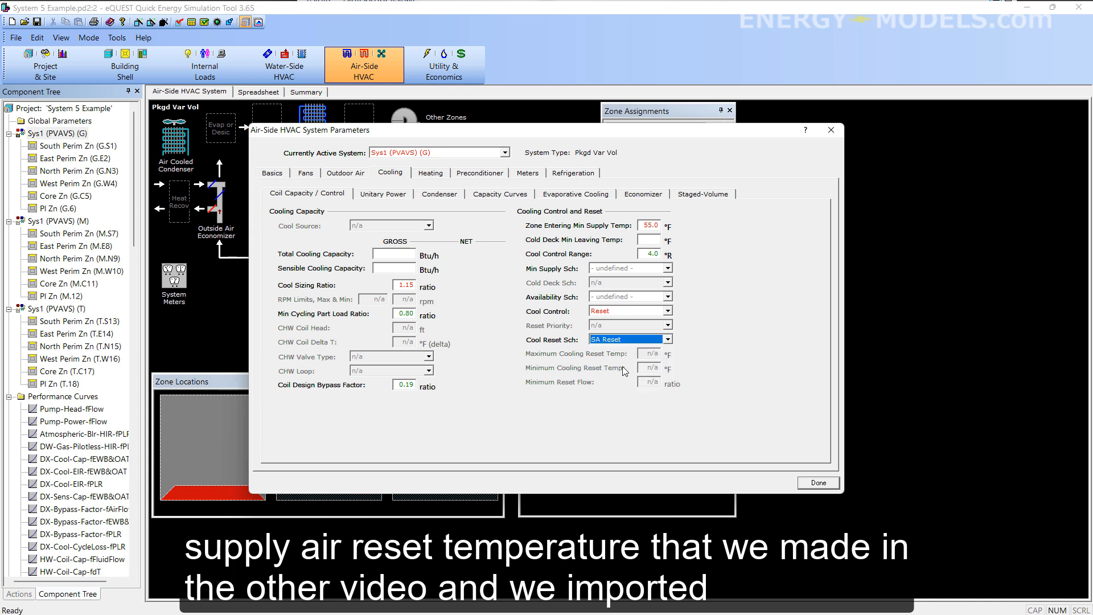
{"action": "left_click", "coordinate": [670, 340]}
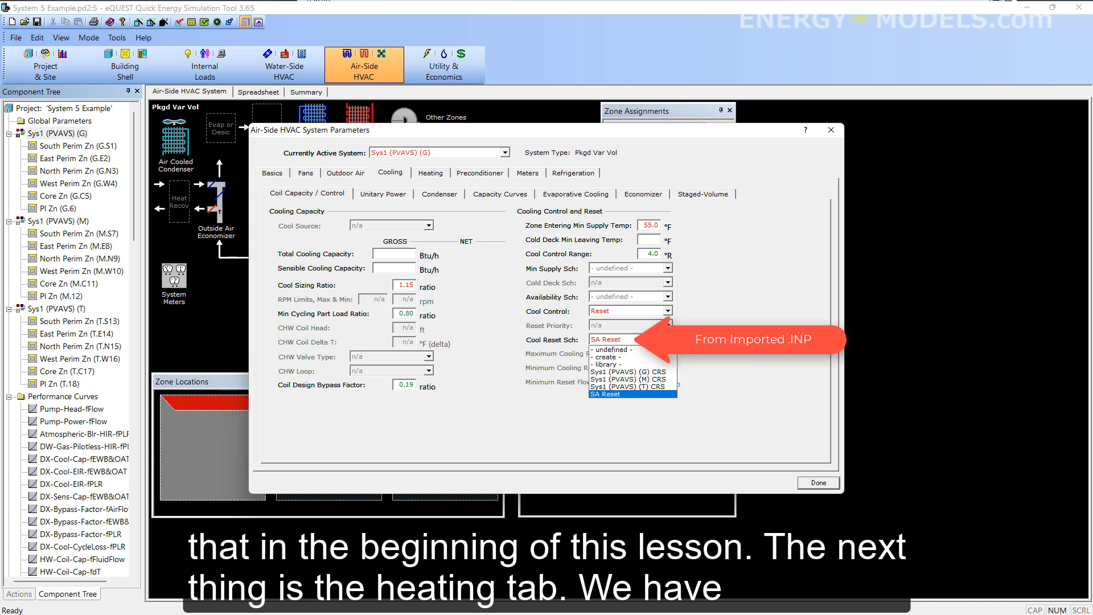
{"action": "left_click", "coordinate": [669, 340]}
{"action": "left_click", "coordinate": [822, 483]}
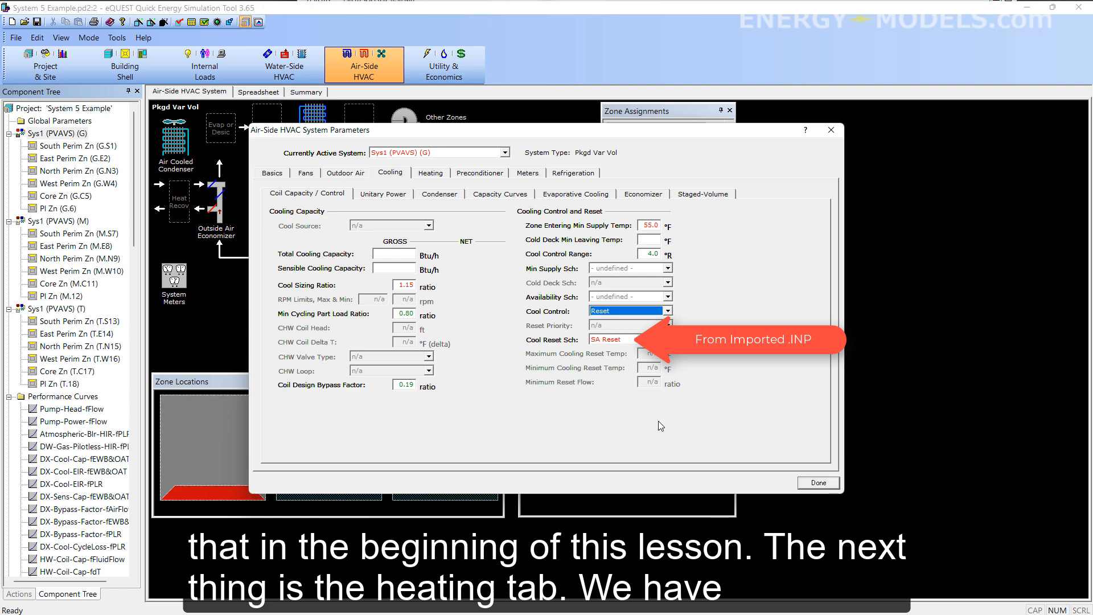
Set the heat source of Sys1 (PVAVS) (G) to Hot Water Loop with a heat sizing ratio of 1.25
{"action": "left_click", "coordinate": [429, 174]}
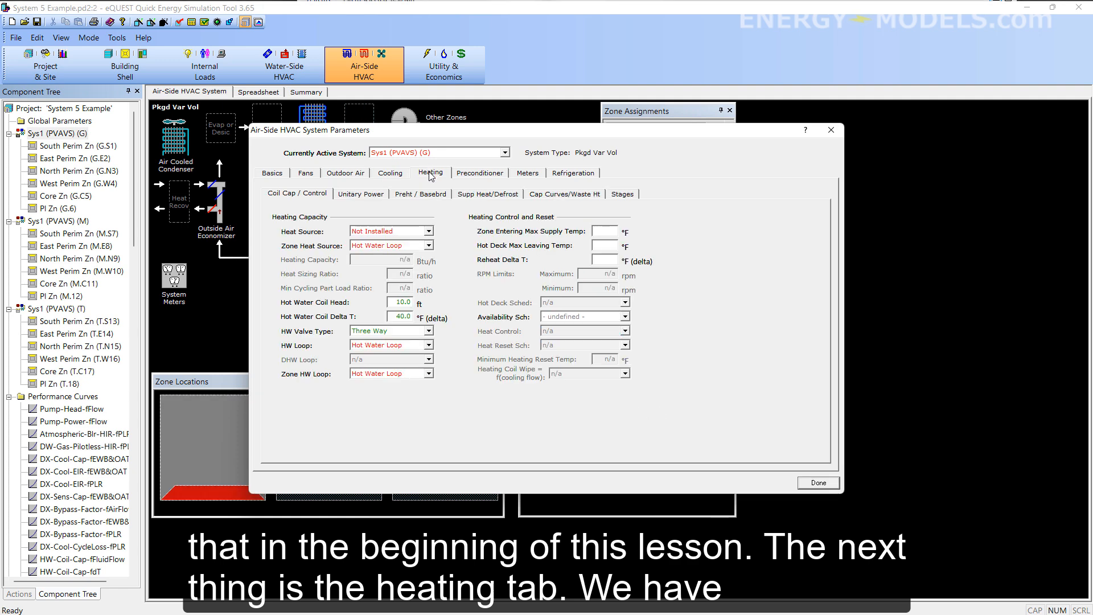
{"action": "left_click", "coordinate": [400, 233]}
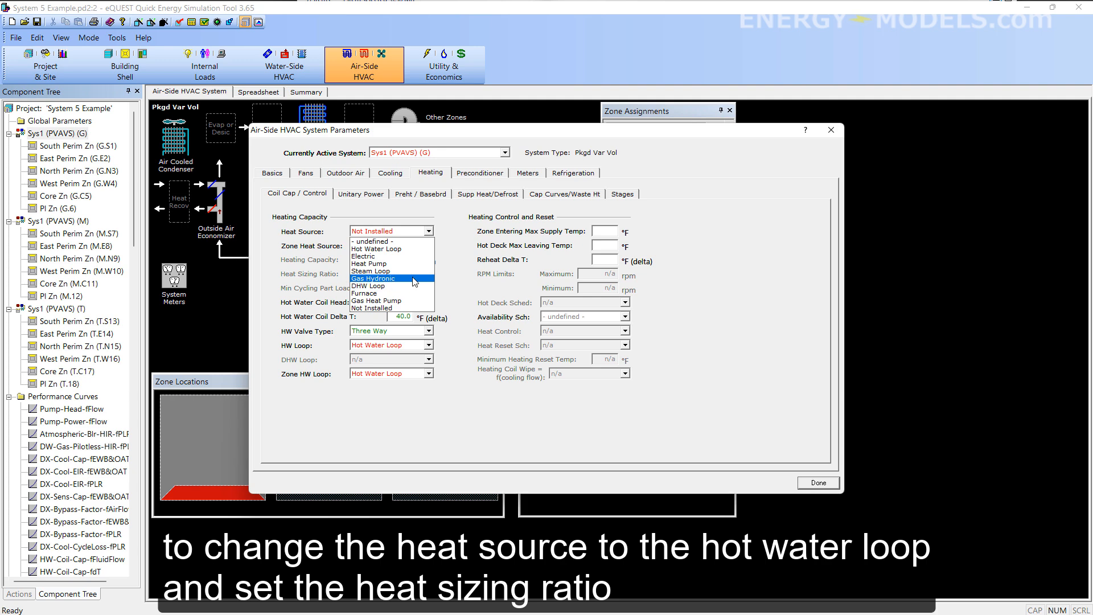
{"action": "left_click", "coordinate": [398, 249]}
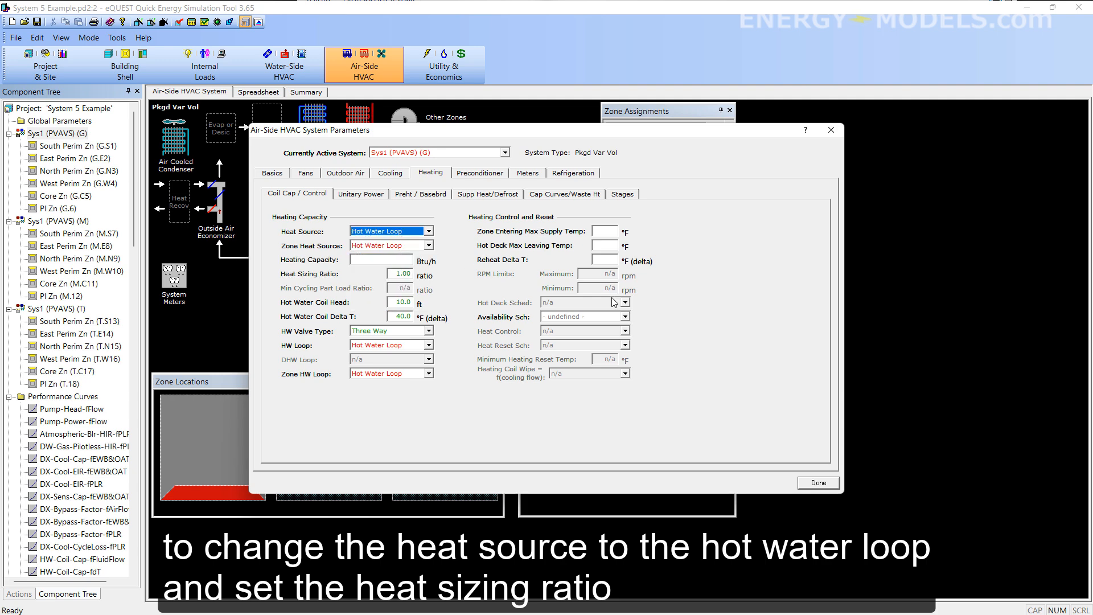
{"action": "left_click", "coordinate": [403, 273]}
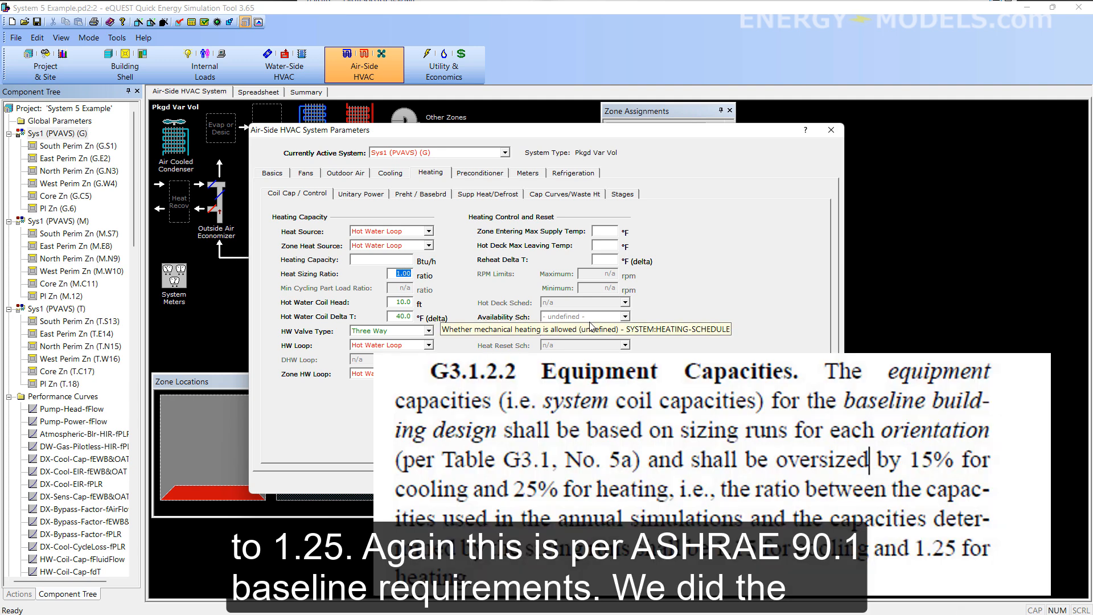
{"action": "type", "text": "1."}
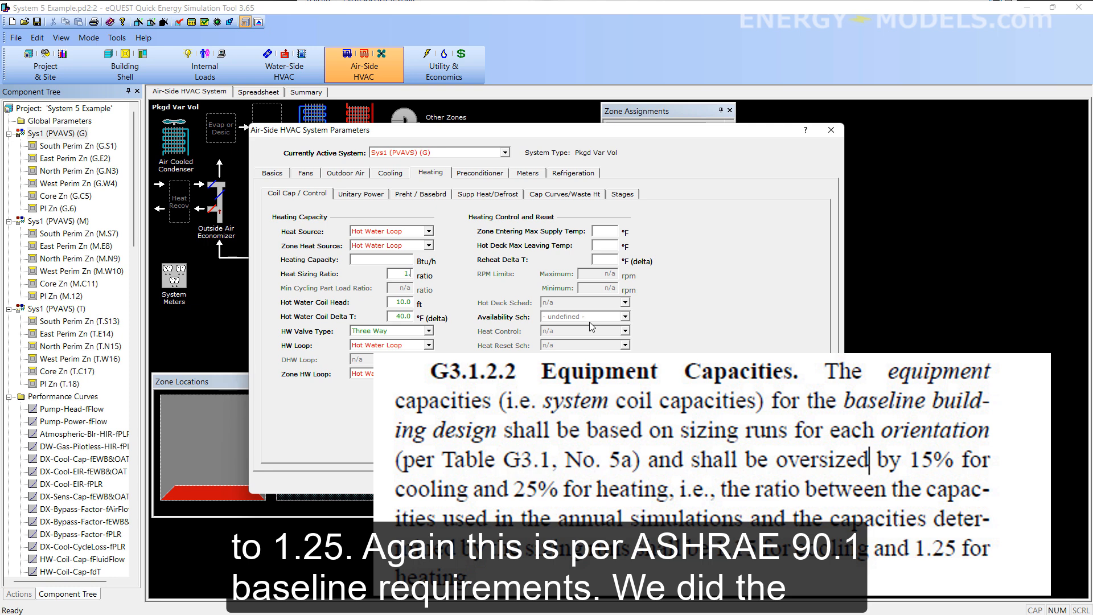
{"action": "type", "text": "25"}
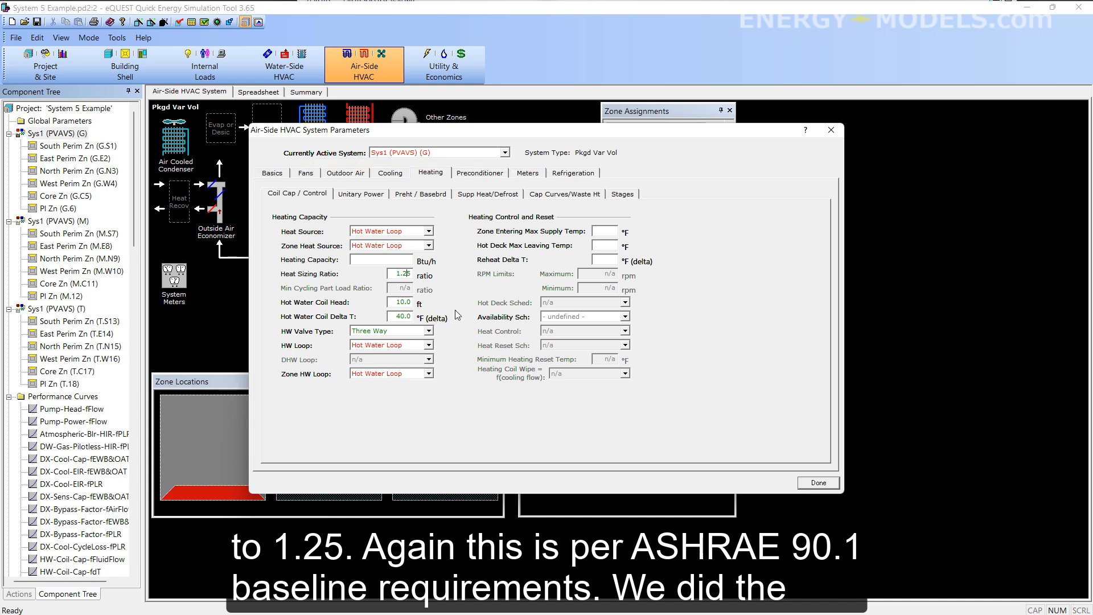
{"action": "left_click", "coordinate": [401, 273]}
Check the outdoor air economizer's drybulb high limit and whether the enthalpy high limit is at its default
{"action": "left_click", "coordinate": [345, 176]}
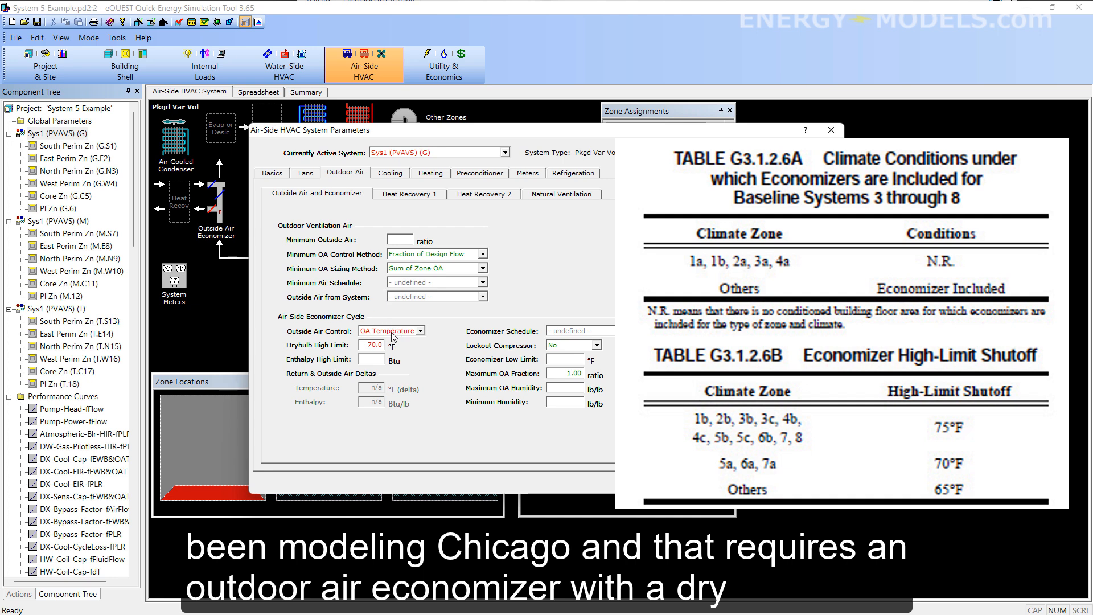
{"action": "double_click", "coordinate": [375, 346]}
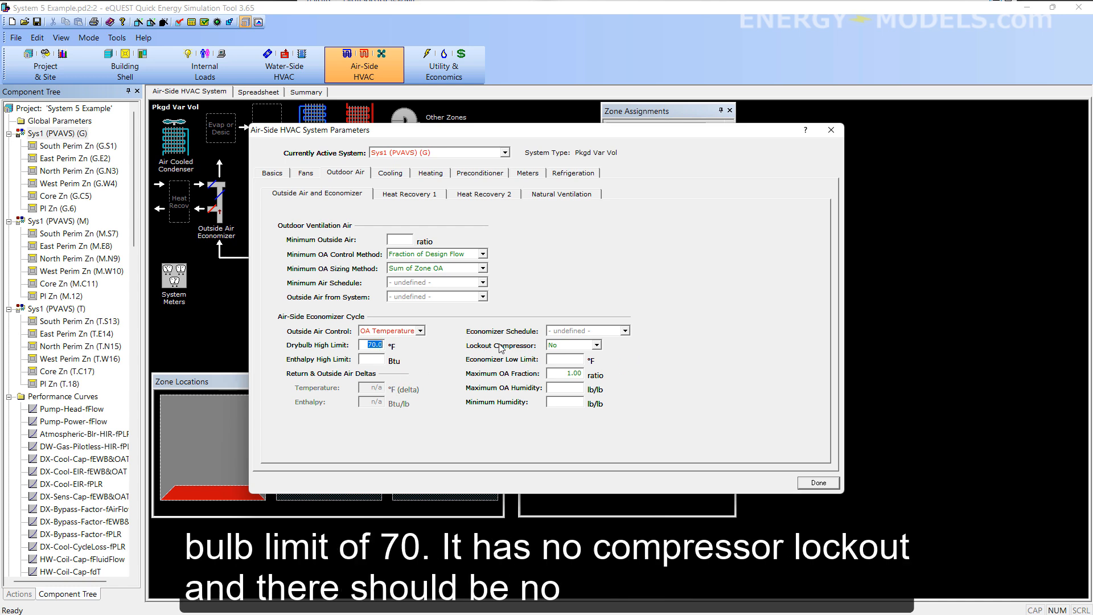
{"action": "left_click", "coordinate": [366, 362]}
{"action": "right_click", "coordinate": [375, 364]}
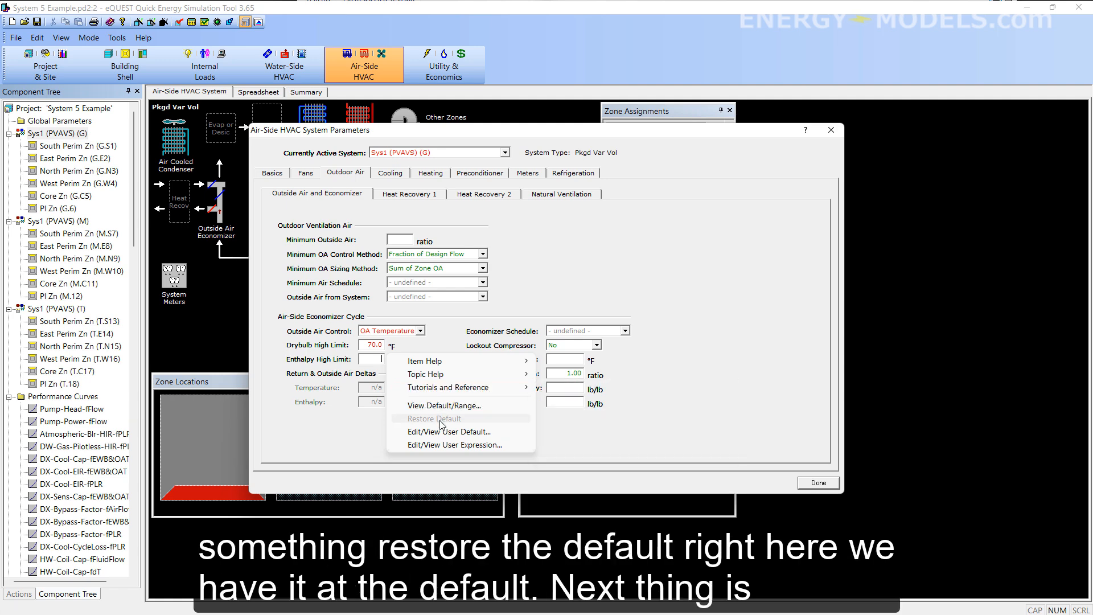
{"action": "left_click", "coordinate": [364, 365]}
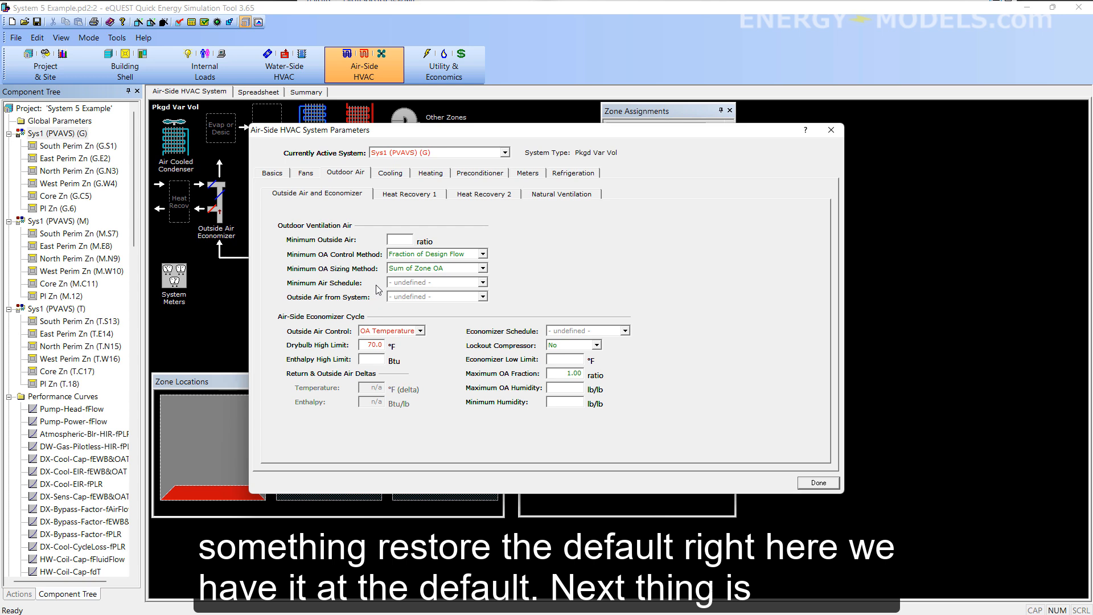
Assign the 901 VAV Fan PLR - Method 2 curve to the supply fan's Fan EIR = f(PLR)
{"action": "left_click", "coordinate": [310, 175]}
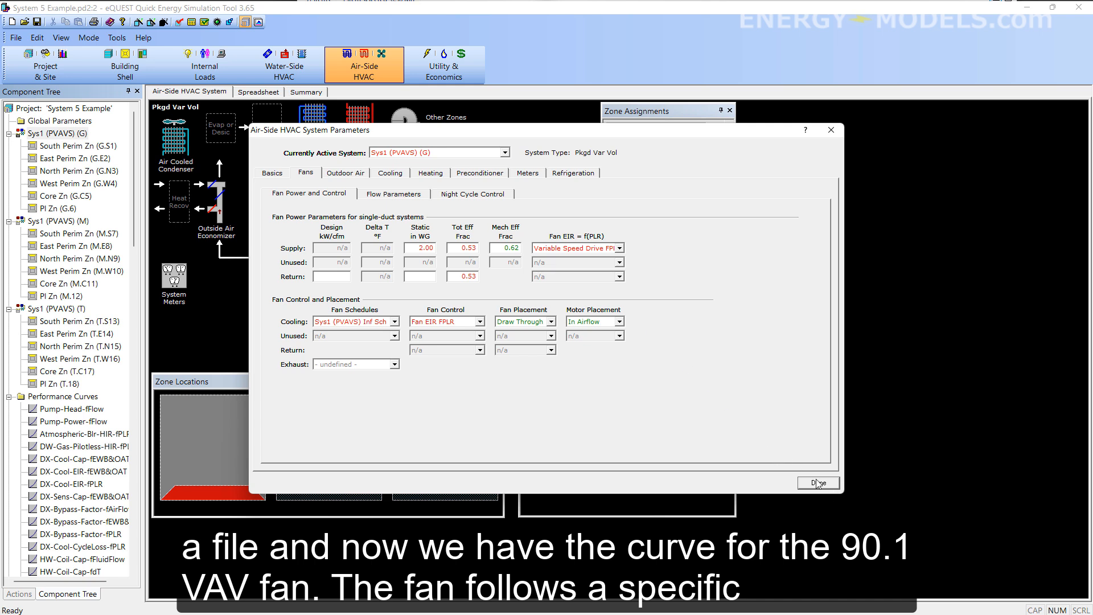
{"action": "left_click", "coordinate": [604, 248]}
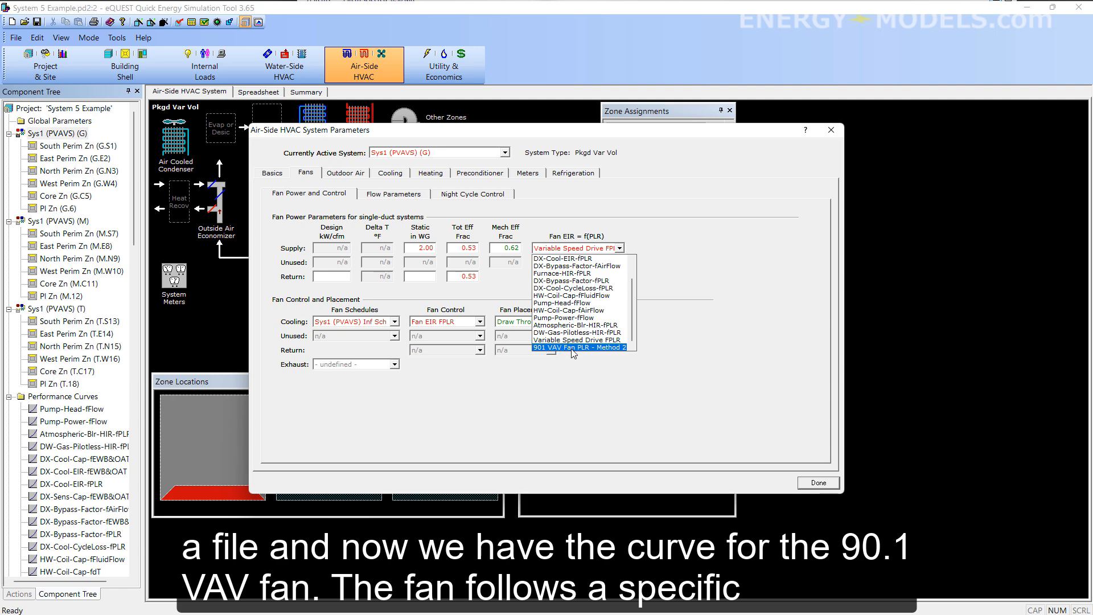
{"action": "left_click", "coordinate": [573, 348]}
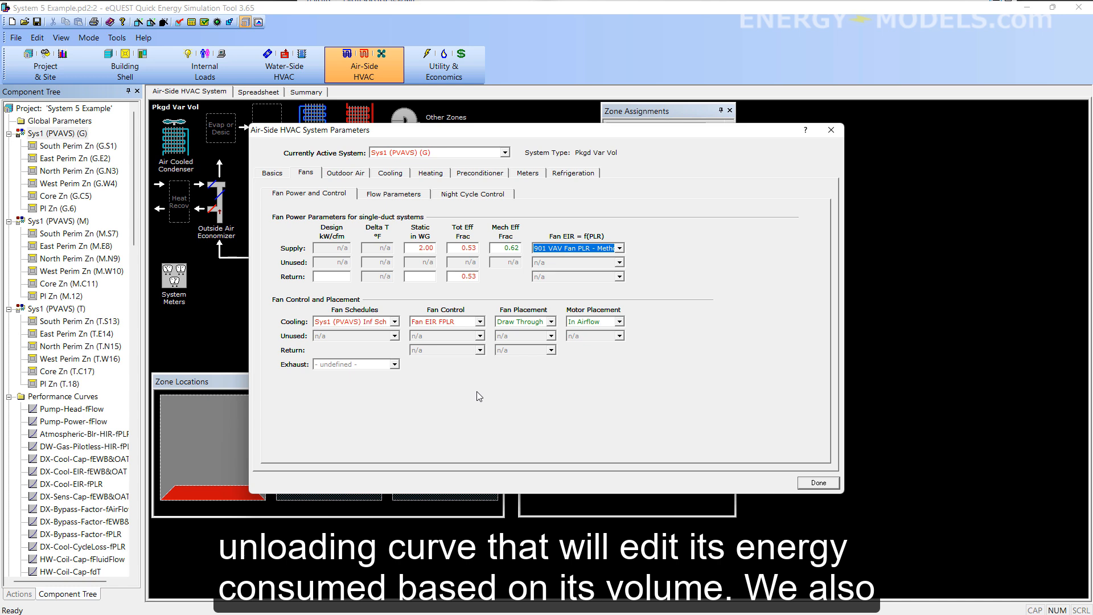
Check the night cycle fan control setting and go back to the fan power and control settings
{"action": "left_click", "coordinate": [473, 197]}
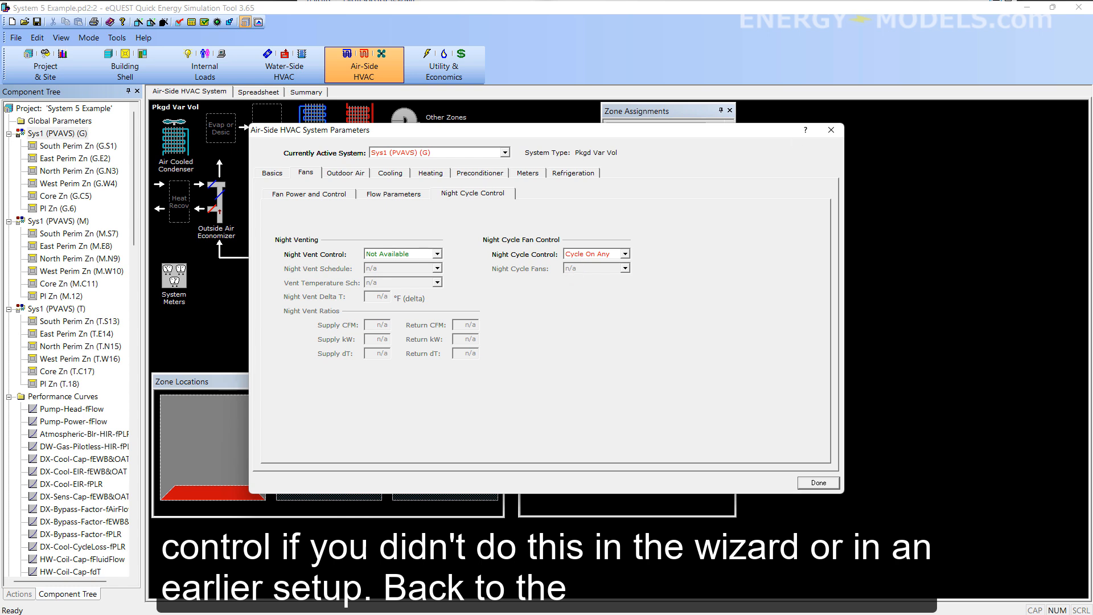
{"action": "left_click", "coordinate": [311, 196]}
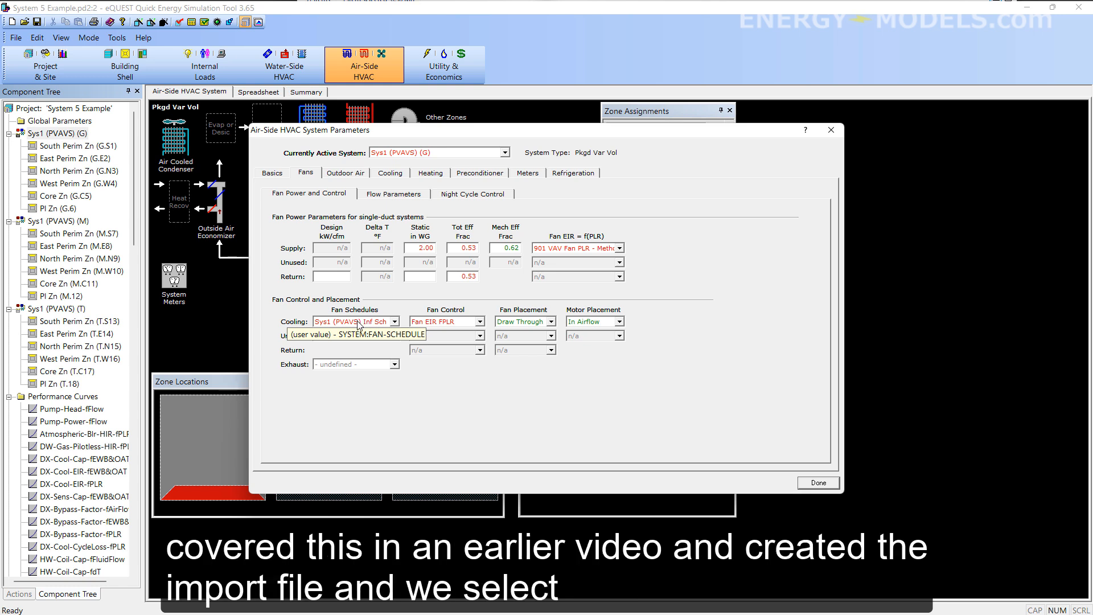
Assign the Optimum Start schedule to the cooling fan of Sys1 (PVAVS) (G) and finish editing the system
{"action": "left_click", "coordinate": [384, 322]}
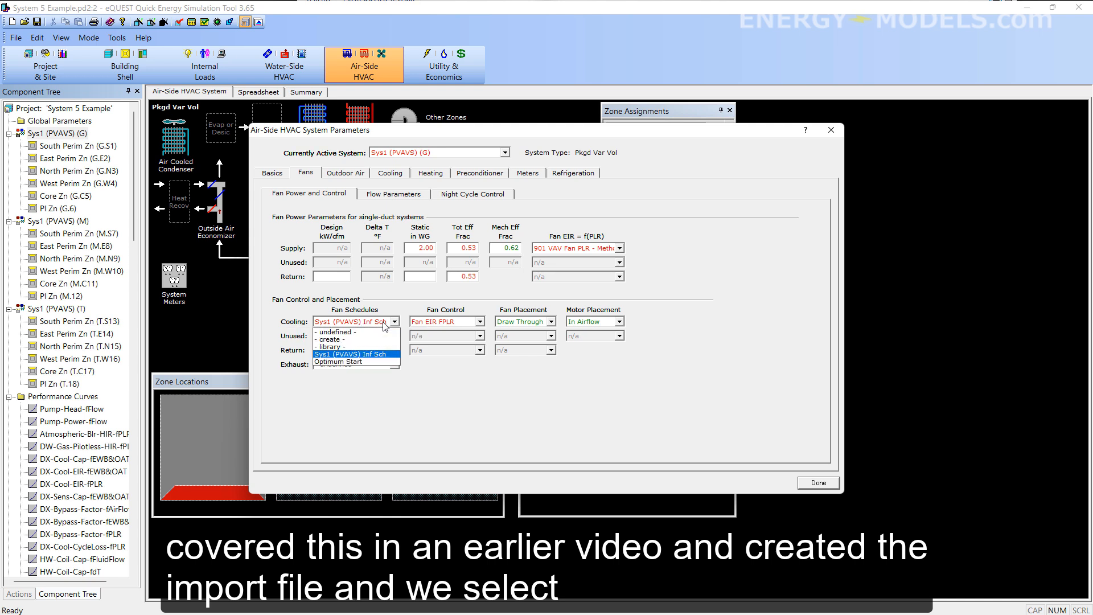
{"action": "left_click", "coordinate": [360, 362]}
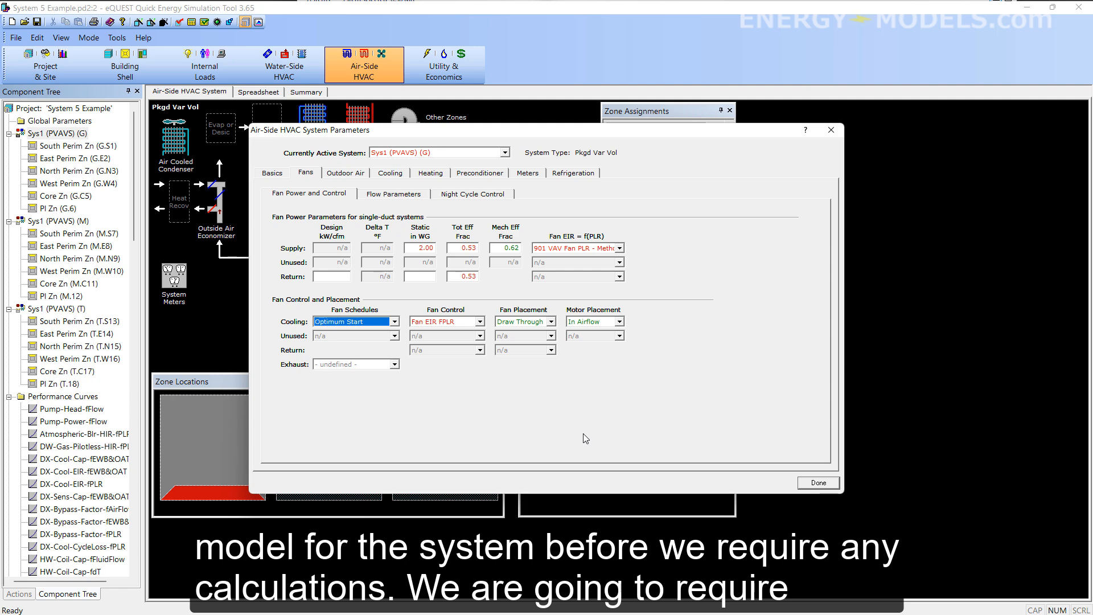
{"action": "left_click", "coordinate": [819, 483]}
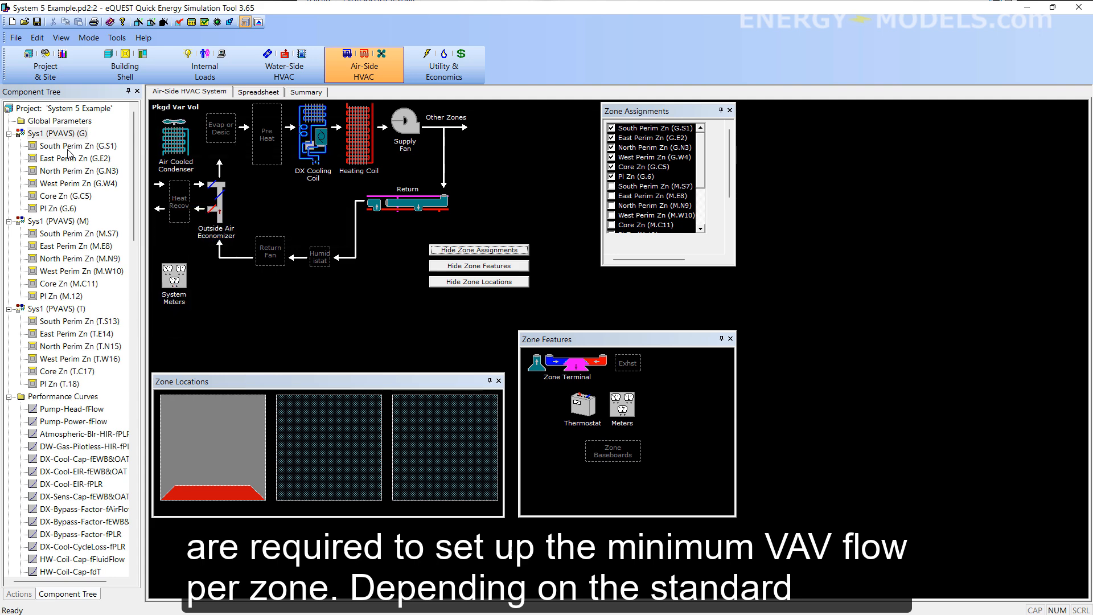
Check the minimum design flow and minimum flow ratio of the South Perim Zn (G.S1) and North Perim Zn (G.N3) zones
{"action": "double_click", "coordinate": [68, 147]}
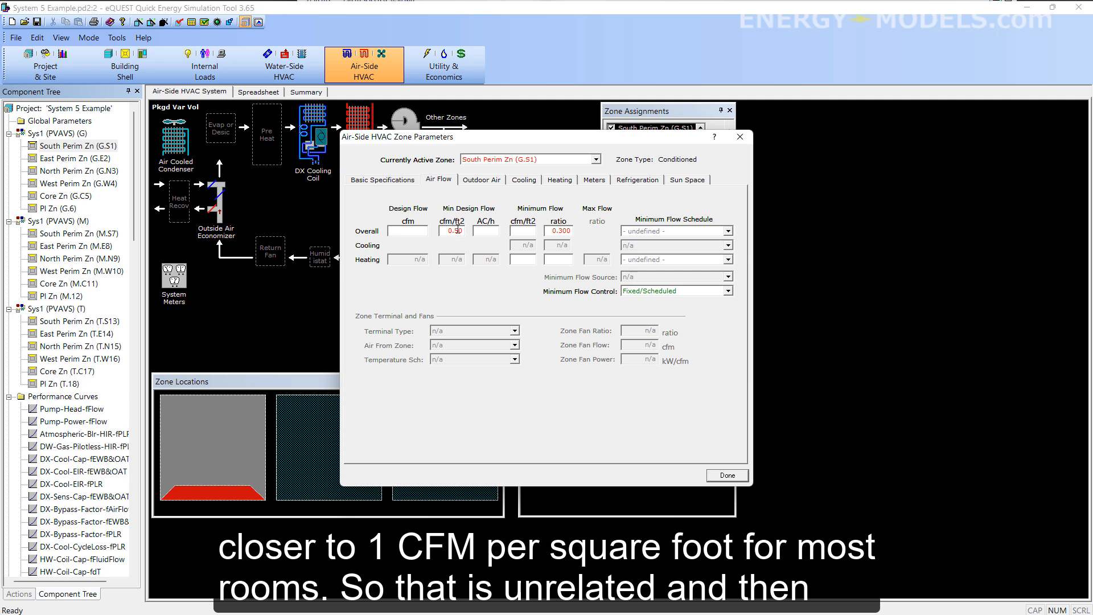
{"action": "left_click", "coordinate": [539, 164]}
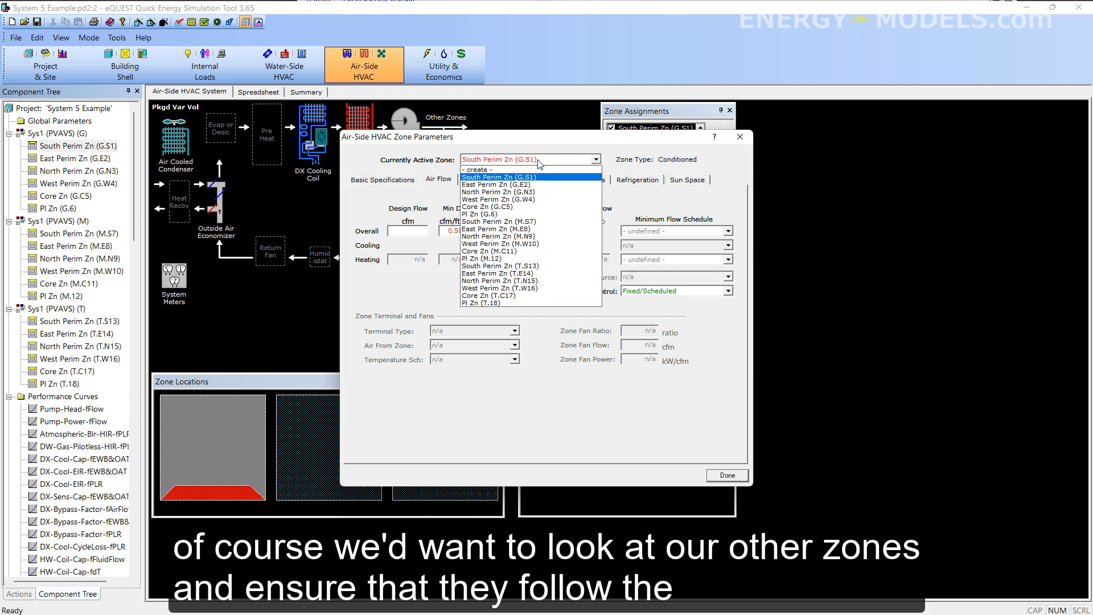
{"action": "left_click", "coordinate": [535, 193]}
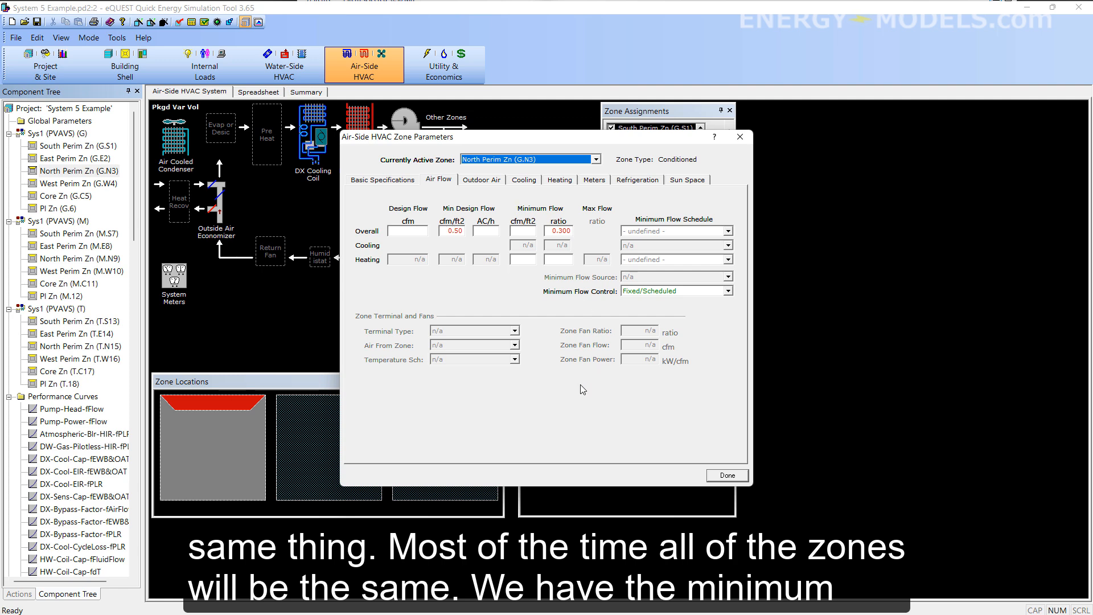
{"action": "left_click", "coordinate": [728, 475]}
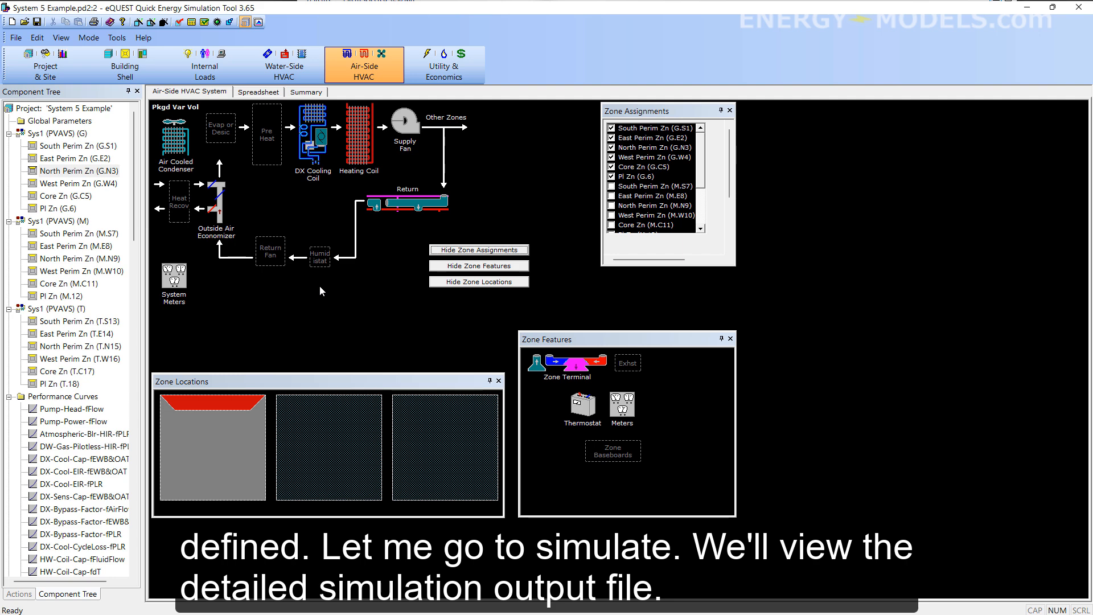
Save the project, run the simulation and open the detailed output file for the Baseline Design run
{"action": "left_click", "coordinate": [192, 24]}
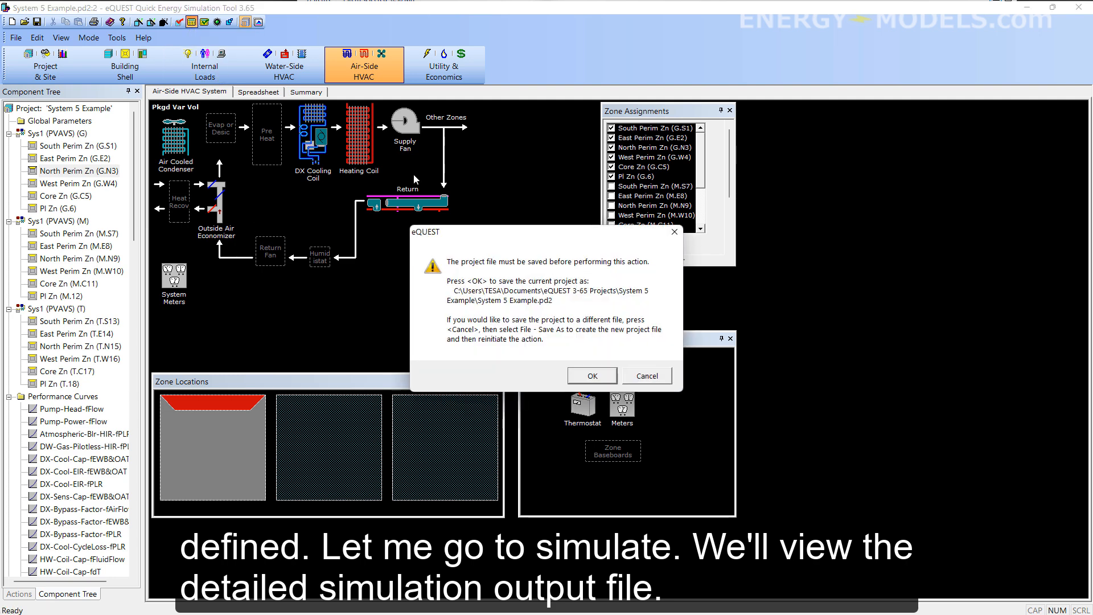
{"action": "left_click", "coordinate": [598, 377]}
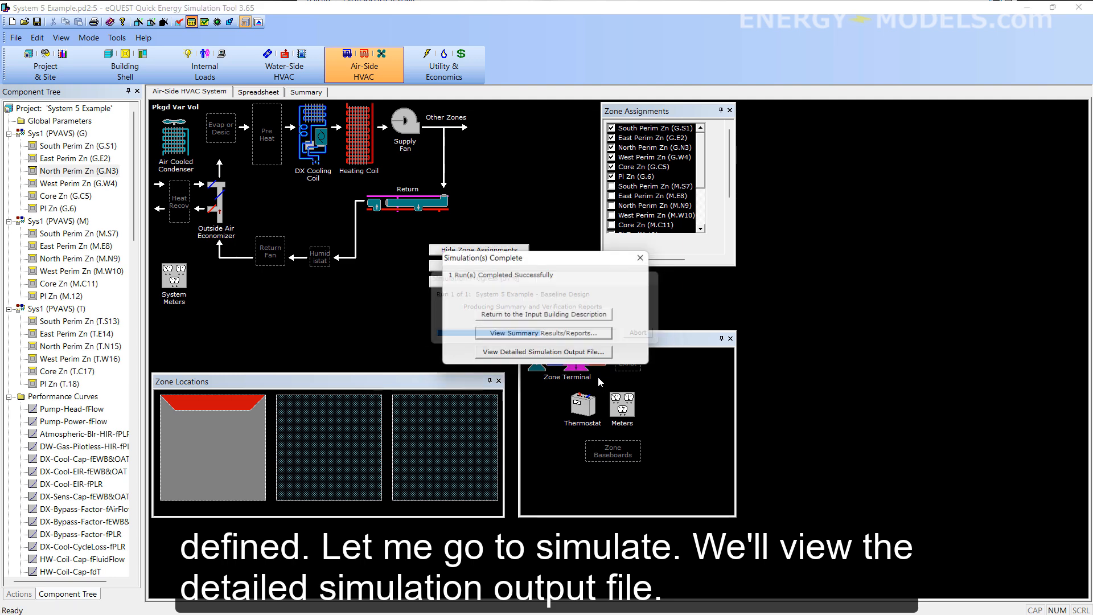
{"action": "left_click", "coordinate": [512, 354]}
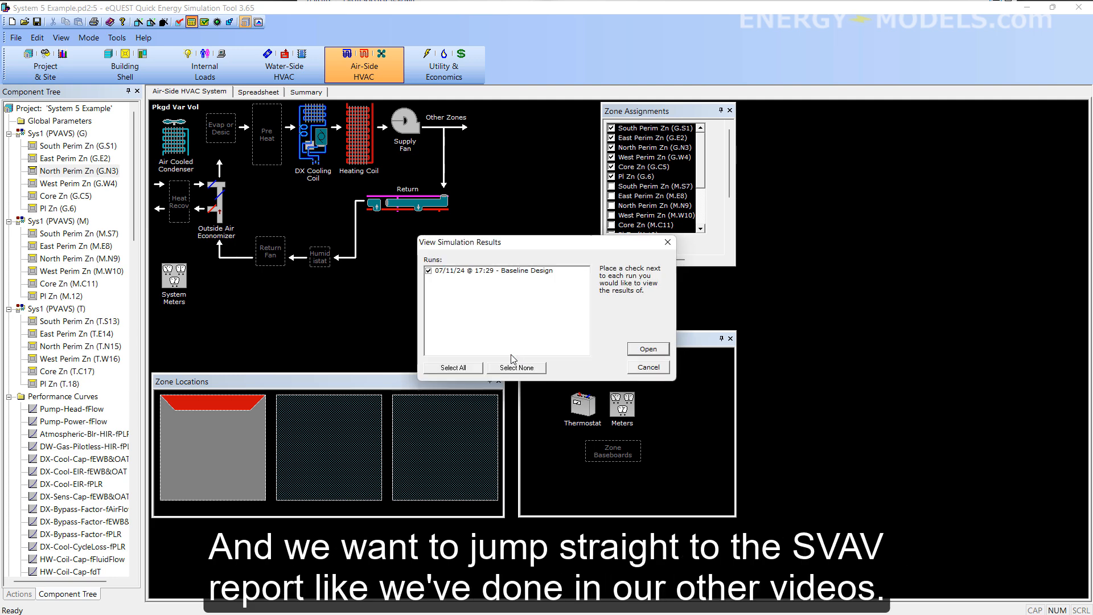
{"action": "left_click", "coordinate": [649, 349]}
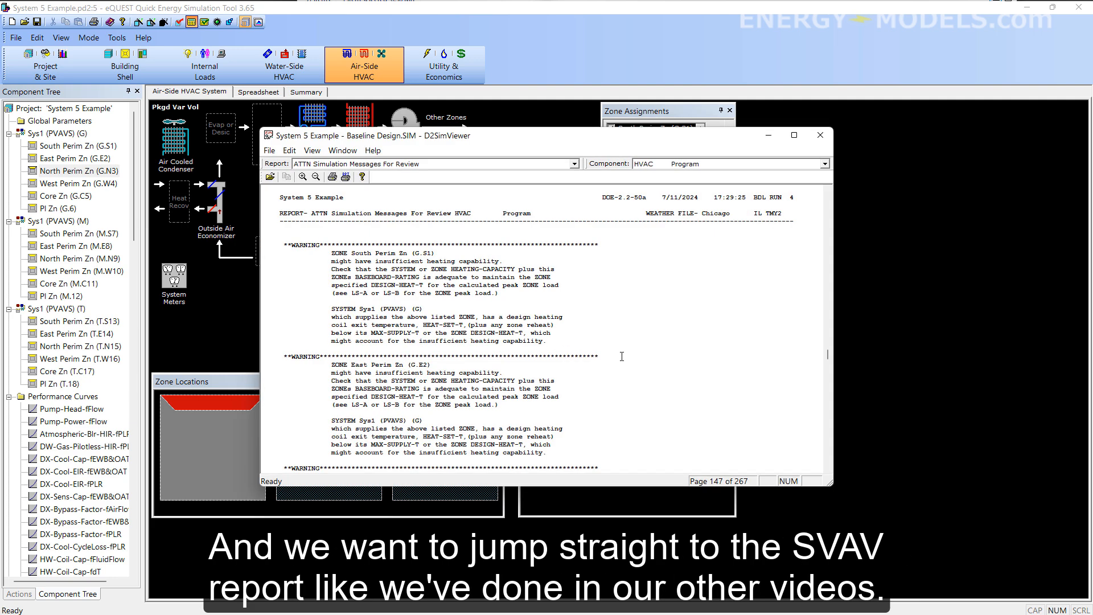
Read the cooling capacity and supply fan CFM of Sys1 (PVAVS) (G) in the SV-A System Design Parameters report
{"action": "left_click", "coordinate": [464, 163]}
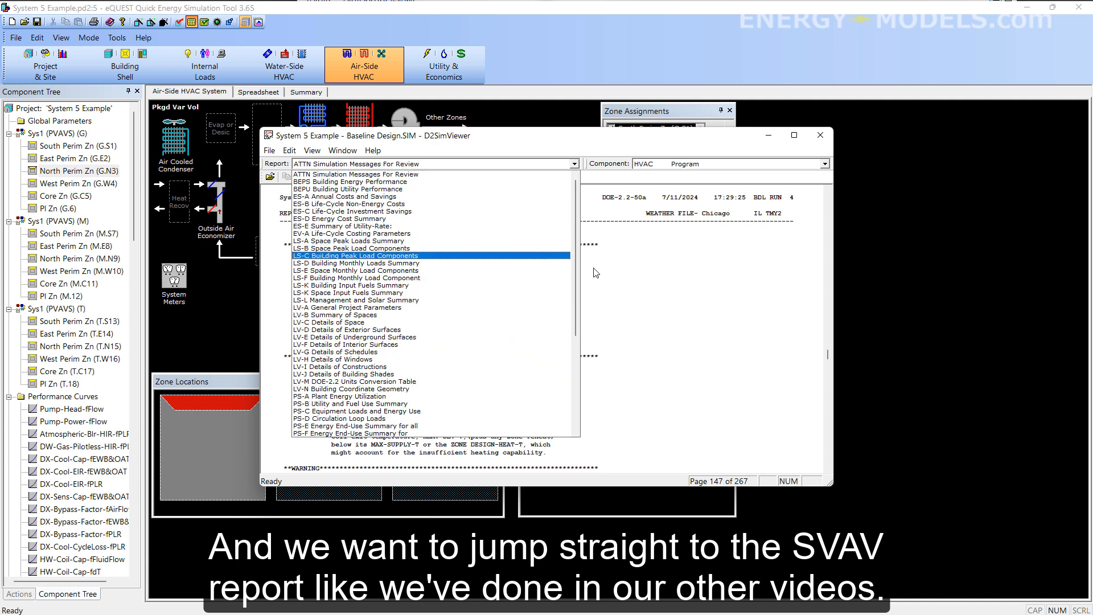
{"action": "scroll", "coordinate": [413, 423], "scroll_direction": "down", "scroll_amount": 7}
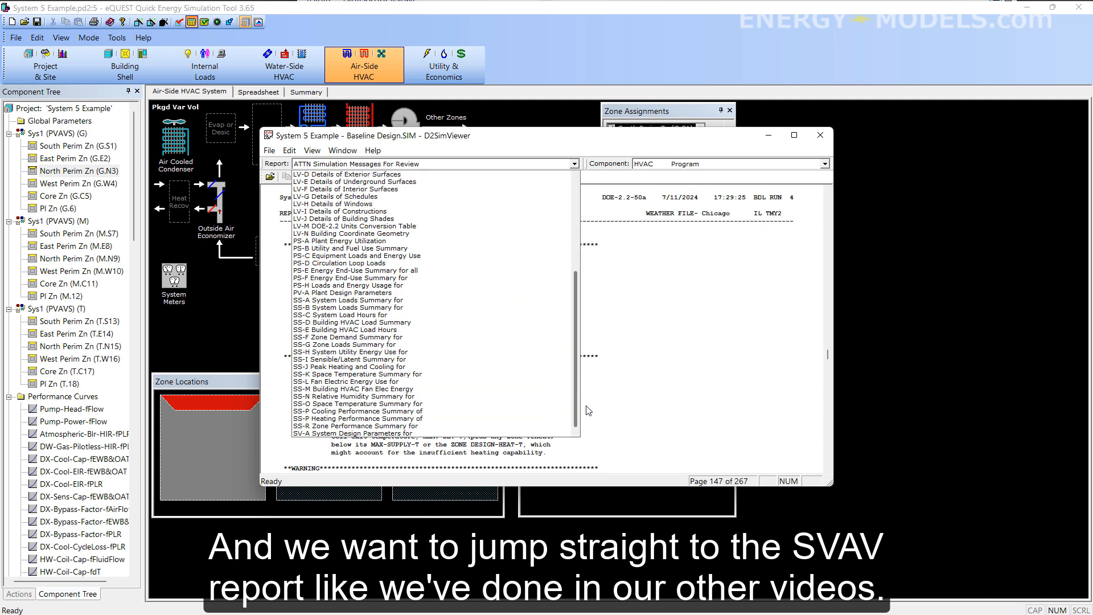
{"action": "left_click", "coordinate": [352, 433]}
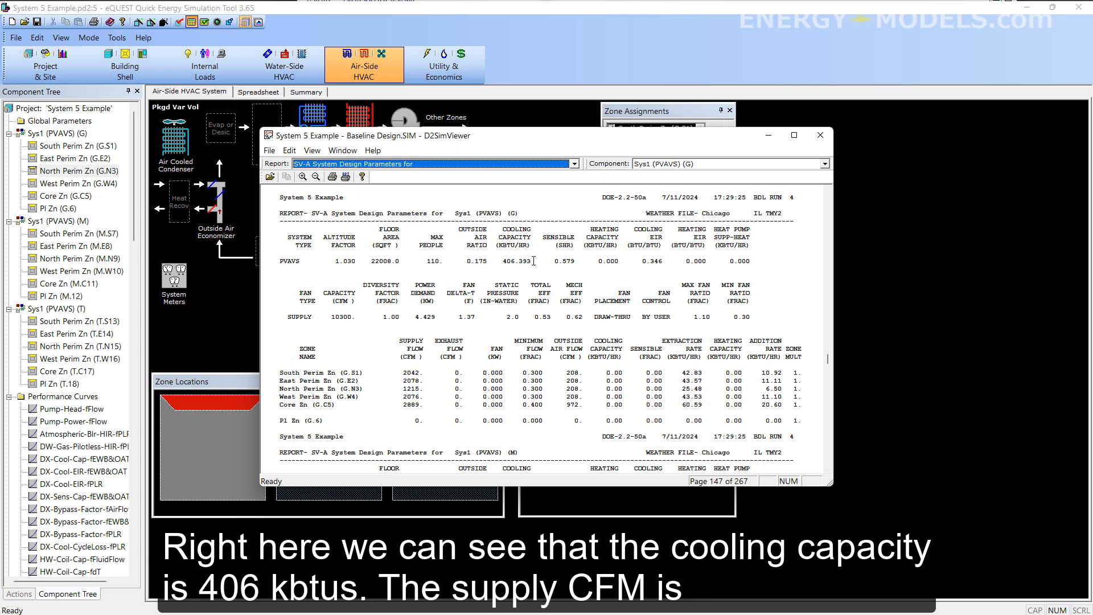
{"action": "left_click_drag", "start_coordinate": [533, 261], "coordinate": [501, 260]}
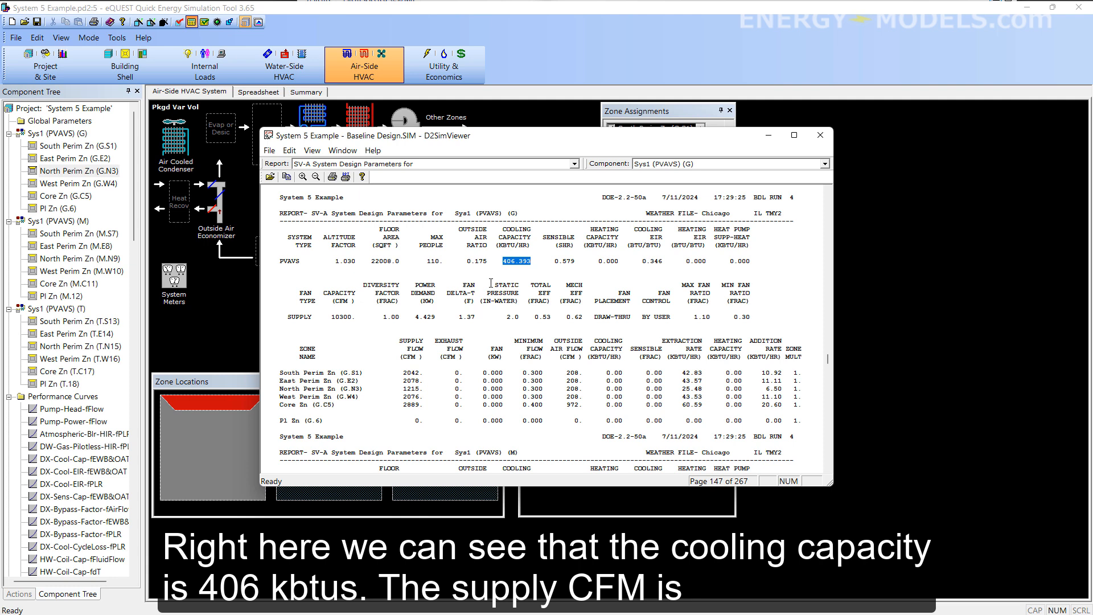
{"action": "left_click", "coordinate": [500, 306]}
{"action": "double_click", "coordinate": [341, 318]}
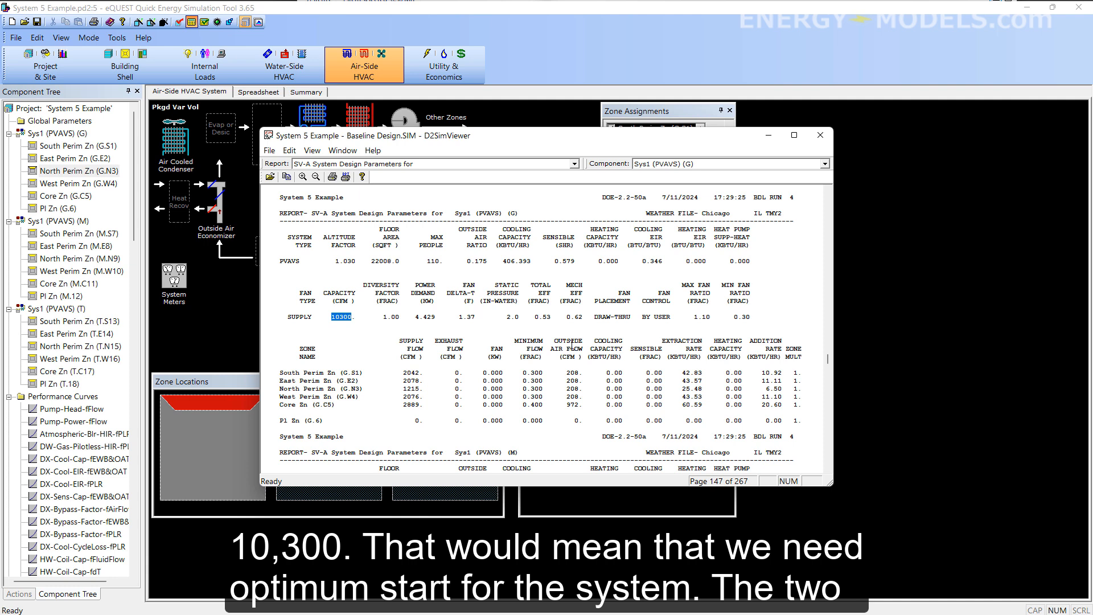
{"action": "left_click", "coordinate": [542, 343]}
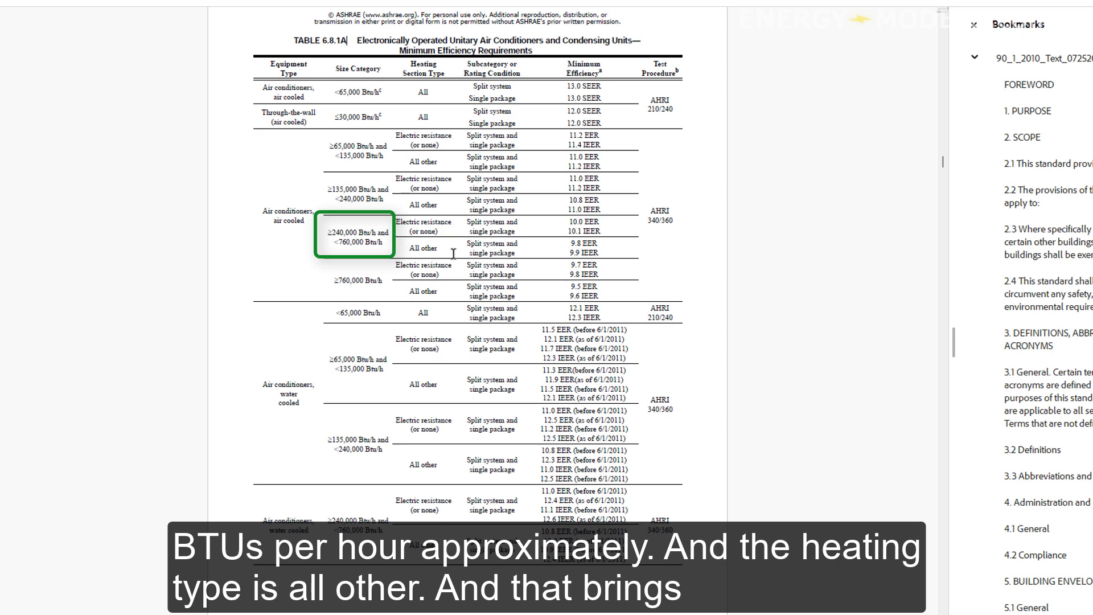
Look up the minimum EER in Table 6.8.1A for air-cooled units from 240,000 to under 760,000 Btu/h with all other heating
{"action": "mouse_move", "coordinate": [606, 244]}
{"action": "left_mouse_down"}
{"action": "mouse_move", "coordinate": [562, 237]}
{"action": "mouse_move", "coordinate": [600, 244]}
{"action": "left_mouse_up"}
{"action": "left_click", "coordinate": [567, 242]}
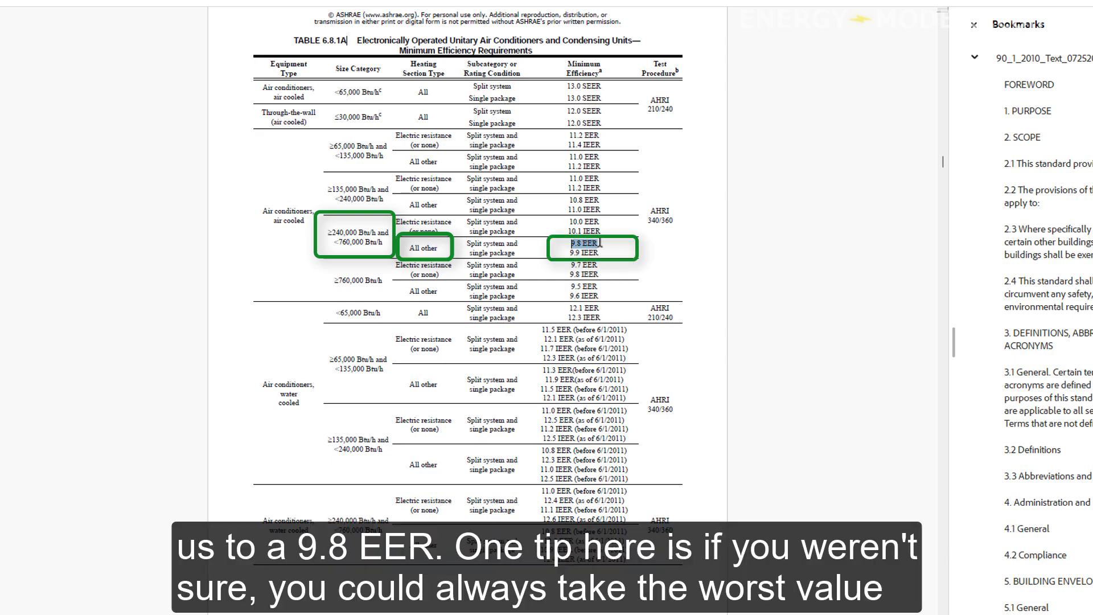
{"action": "left_click", "coordinate": [550, 249]}
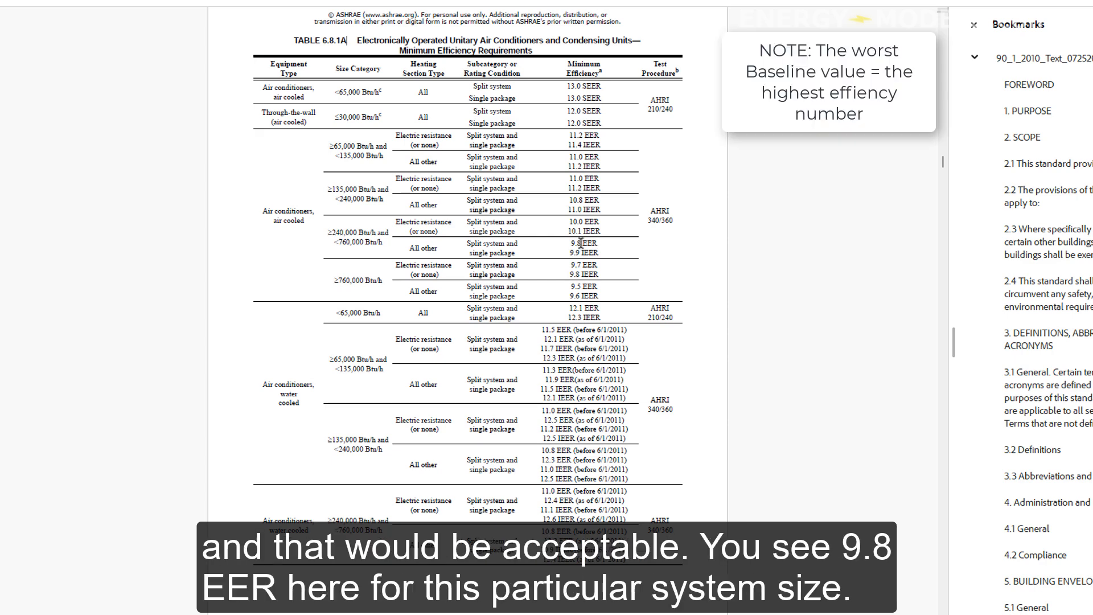
{"action": "left_click", "coordinate": [569, 247]}
{"action": "left_click_drag", "start_coordinate": [600, 244], "coordinate": [570, 243]}
{"action": "left_click", "coordinate": [574, 244]}
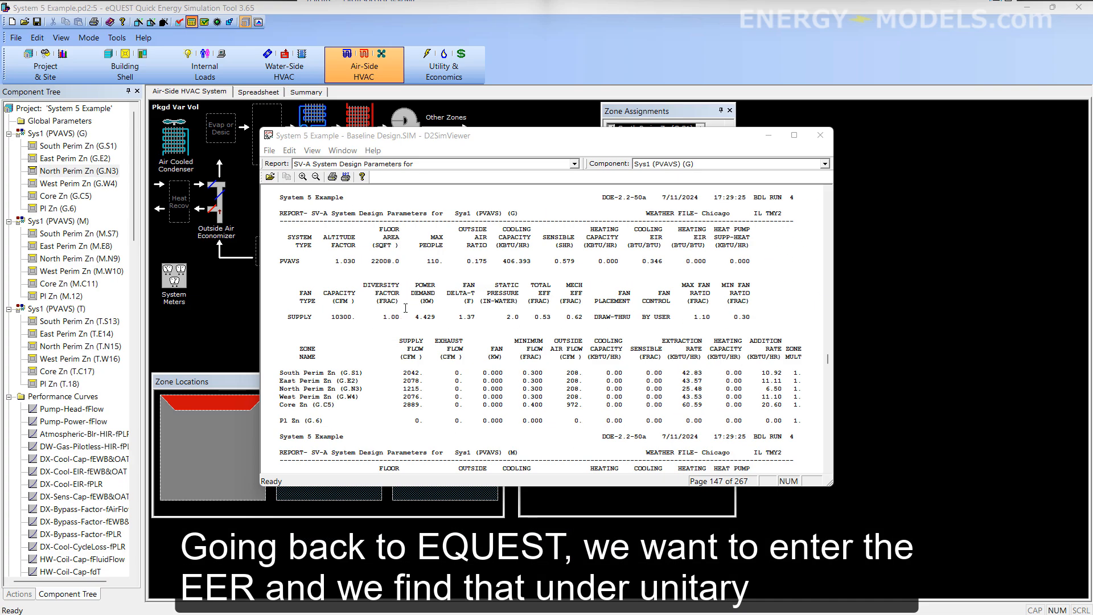
Leave the simulation results and open the unitary cooling power settings of Sys1 (PVAVS) (G)
{"action": "left_click", "coordinate": [766, 138]}
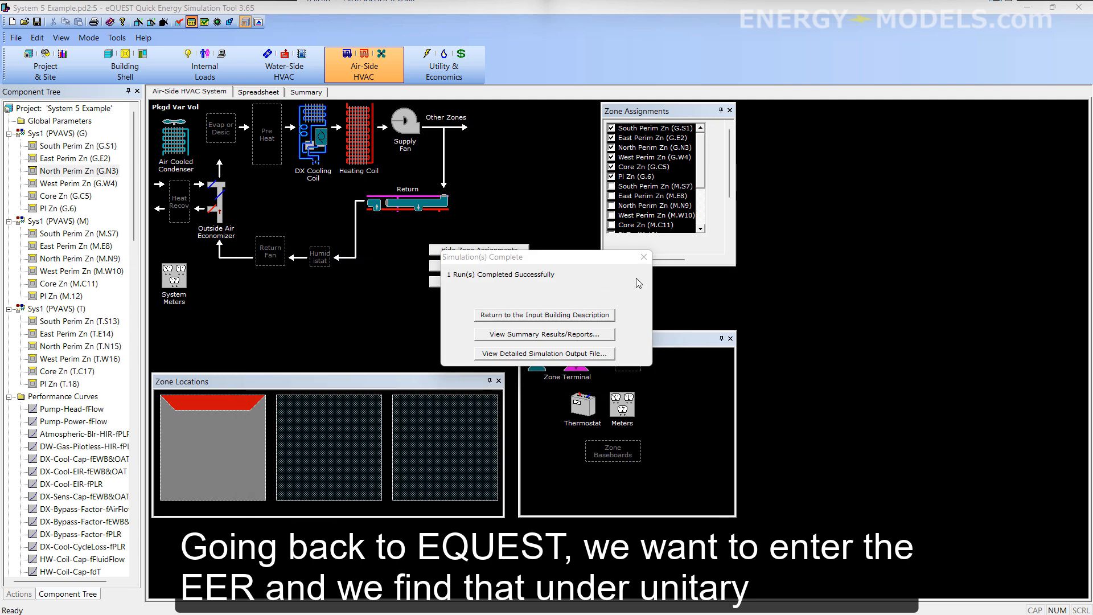
{"action": "left_click", "coordinate": [646, 259]}
{"action": "double_click", "coordinate": [80, 137]}
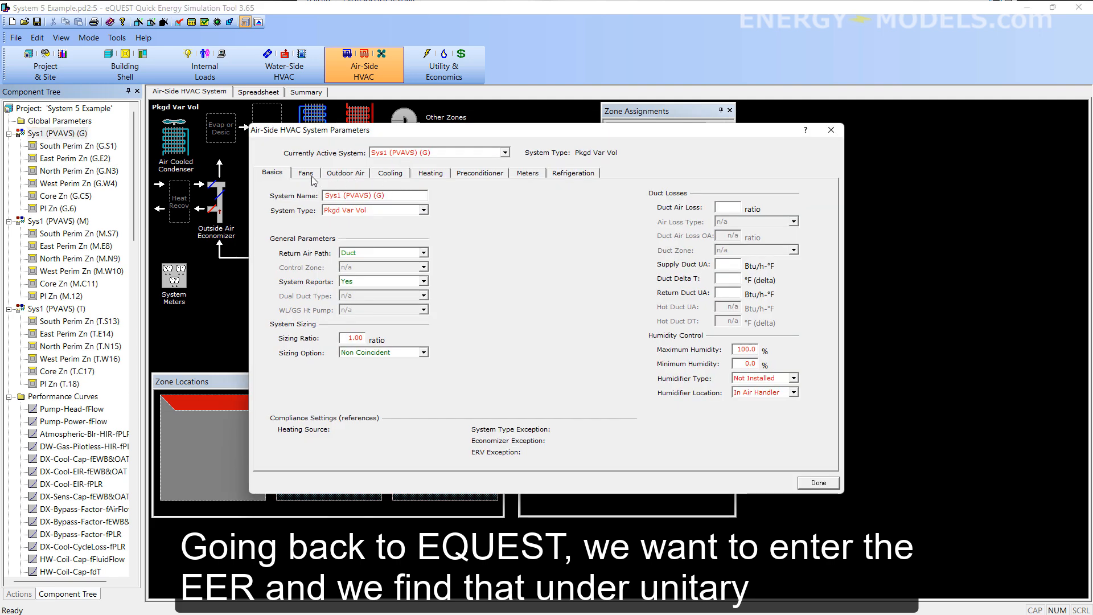
{"action": "left_click", "coordinate": [391, 173]}
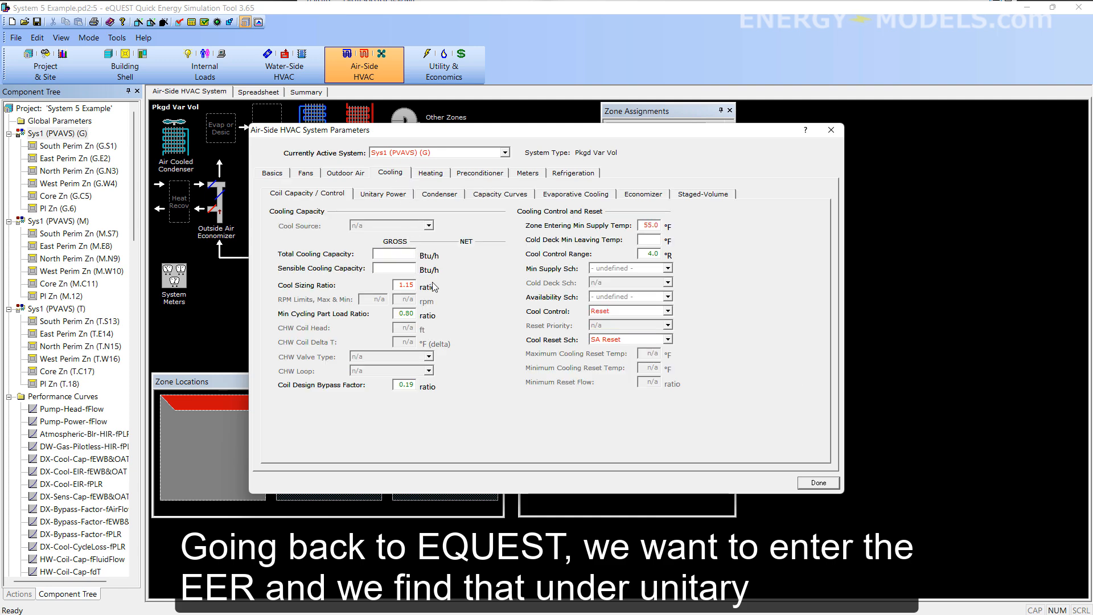
{"action": "left_click", "coordinate": [383, 194]}
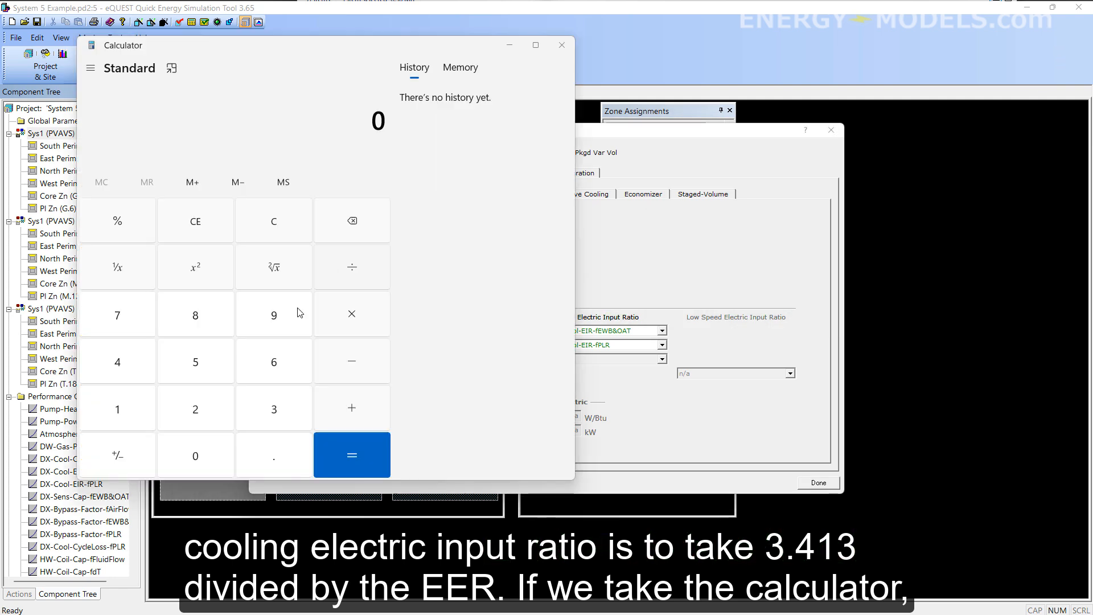
Calculate the cooling electric input ratio in Calculator by dividing 3.413 by the 9.8 EER
{"action": "left_click", "coordinate": [271, 424]}
{"action": "left_click", "coordinate": [277, 461]}
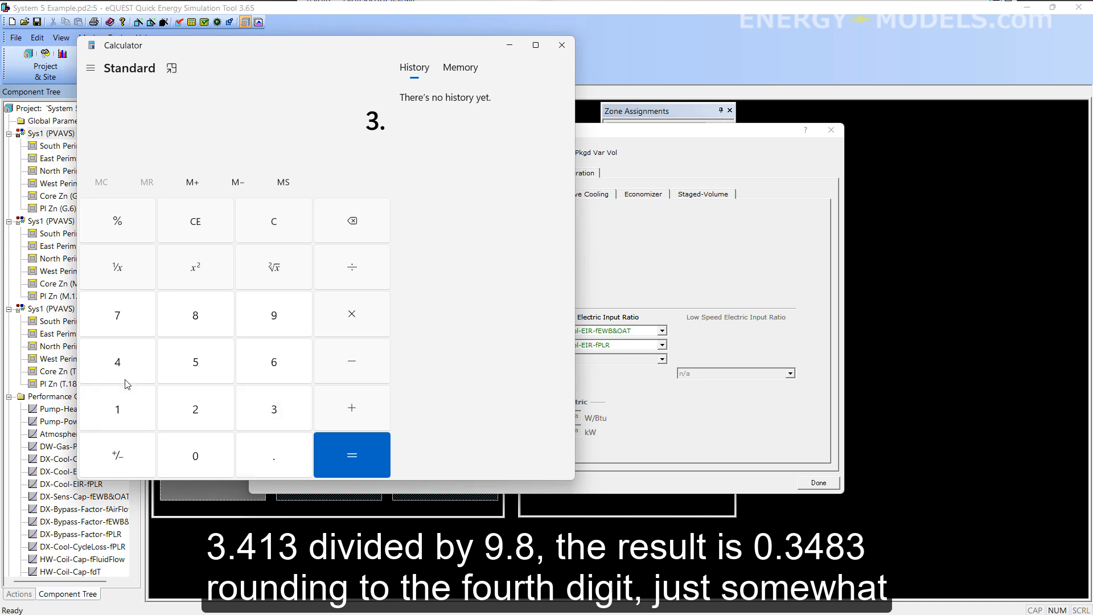
{"action": "left_click", "coordinate": [128, 377]}
{"action": "left_click", "coordinate": [129, 409]}
{"action": "left_click", "coordinate": [260, 409]}
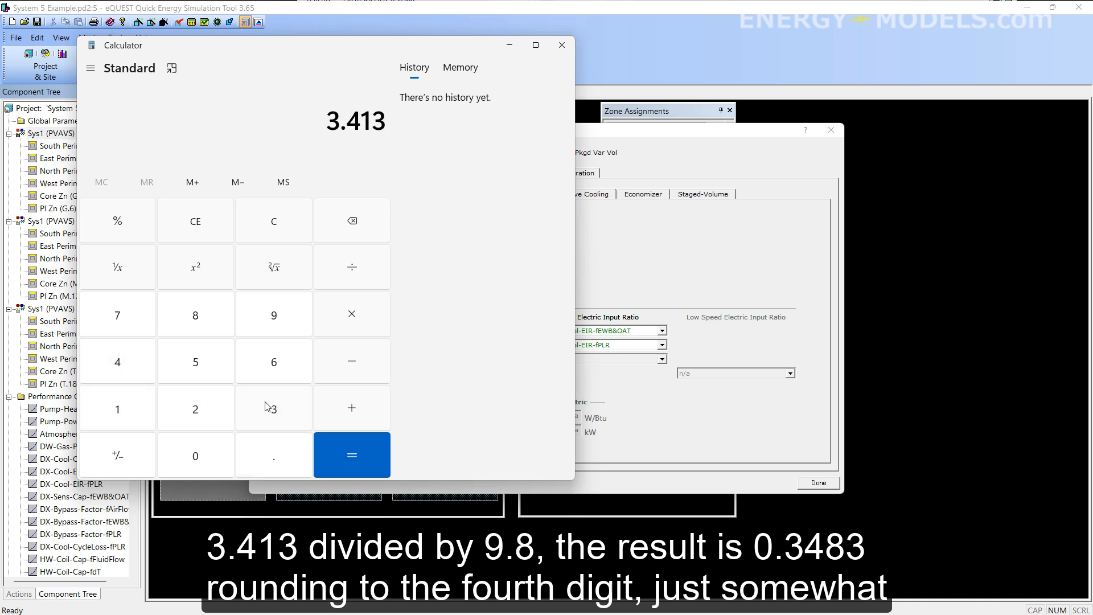
{"action": "left_click", "coordinate": [360, 270]}
{"action": "left_click", "coordinate": [288, 311]}
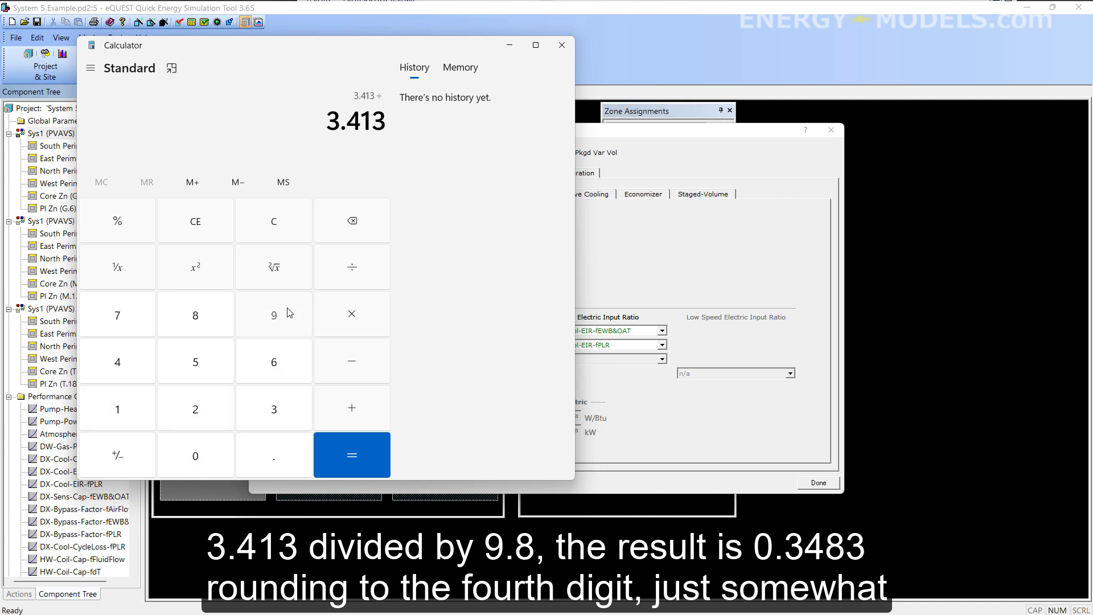
{"action": "left_click", "coordinate": [279, 461]}
{"action": "left_click", "coordinate": [205, 325]}
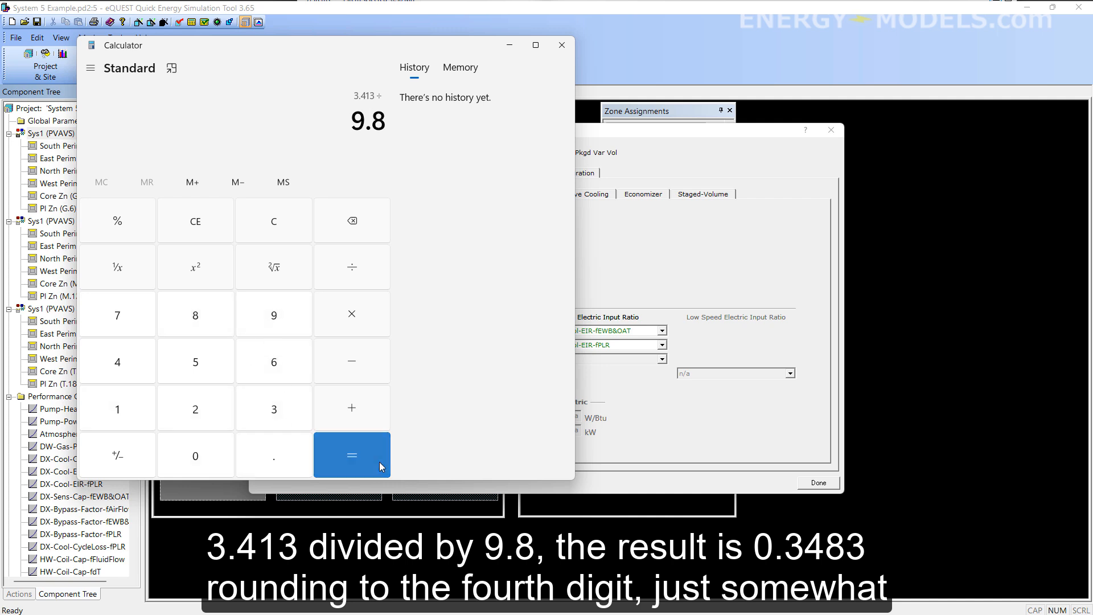
{"action": "left_click", "coordinate": [379, 463]}
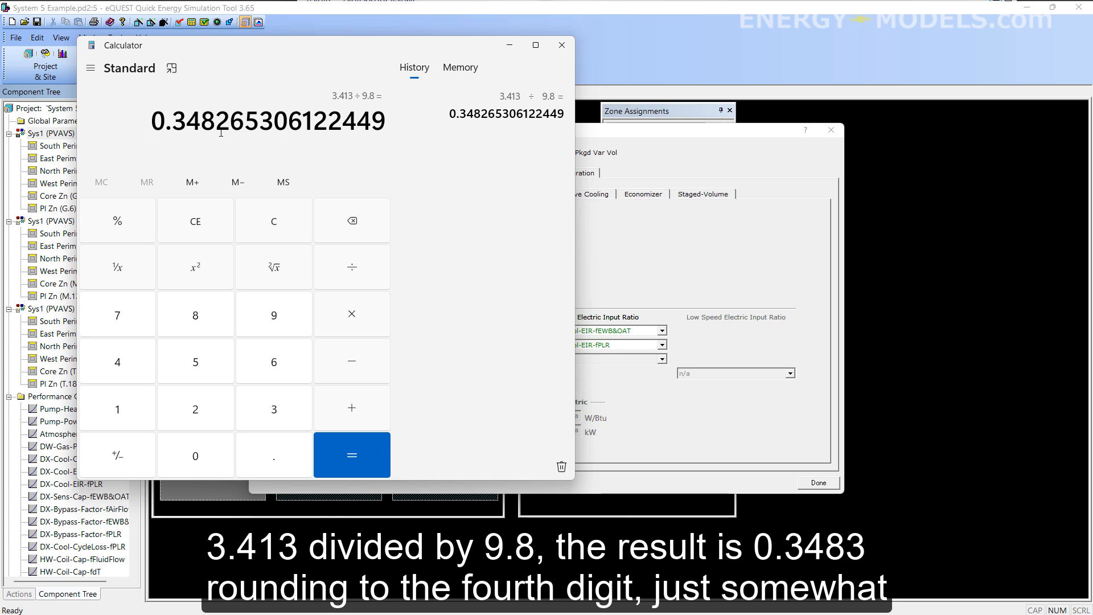
Set the cooling electric input ratio of Sys1 (PVAVS) (G) to 0.3483 Btu/Btu
{"action": "left_click", "coordinate": [663, 263]}
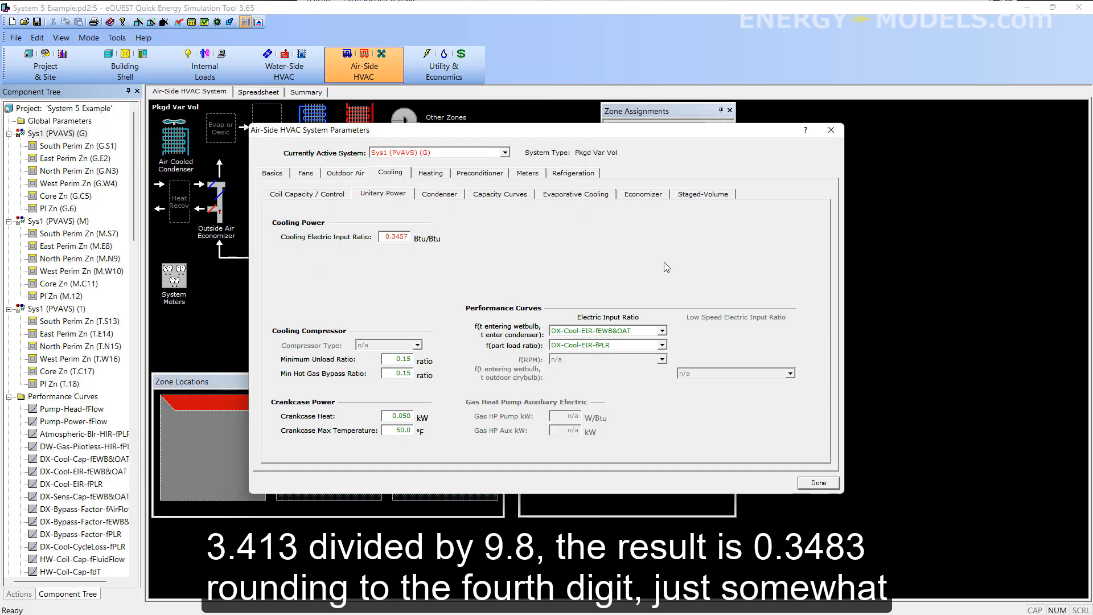
{"action": "double_click", "coordinate": [401, 236]}
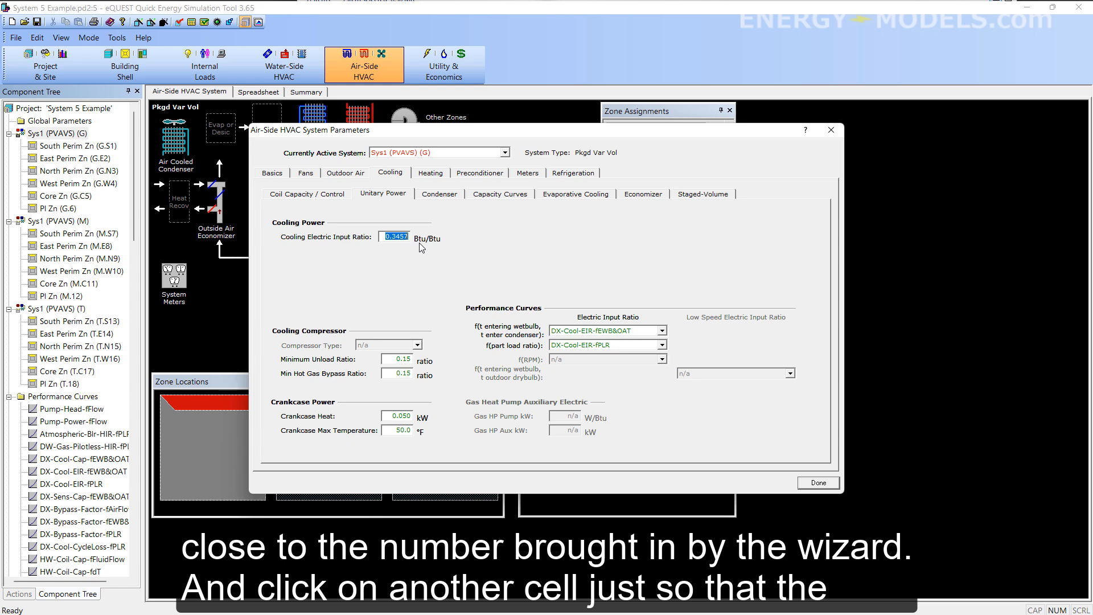
{"action": "key", "text": "BackSpace"}
{"action": "type", "text": ".3483"}
{"action": "left_click", "coordinate": [402, 277]}
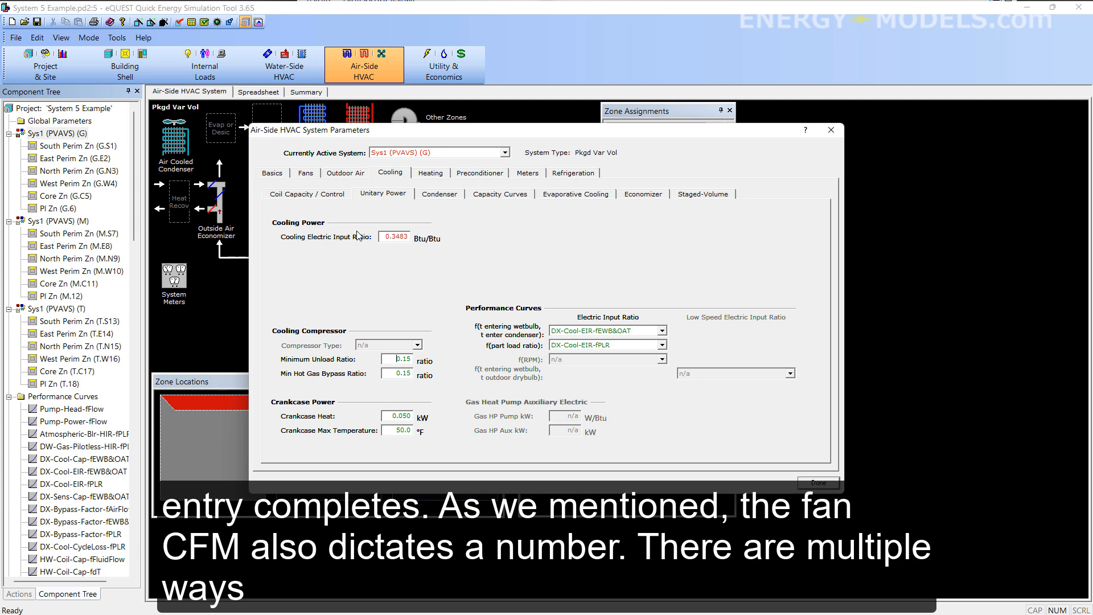
Display the fan power settings of Sys1 (PVAVS) (G), and open the ASHRAE 90.1 Fan Power Calculator on energy-models.com in the browser
{"action": "left_click", "coordinate": [304, 173]}
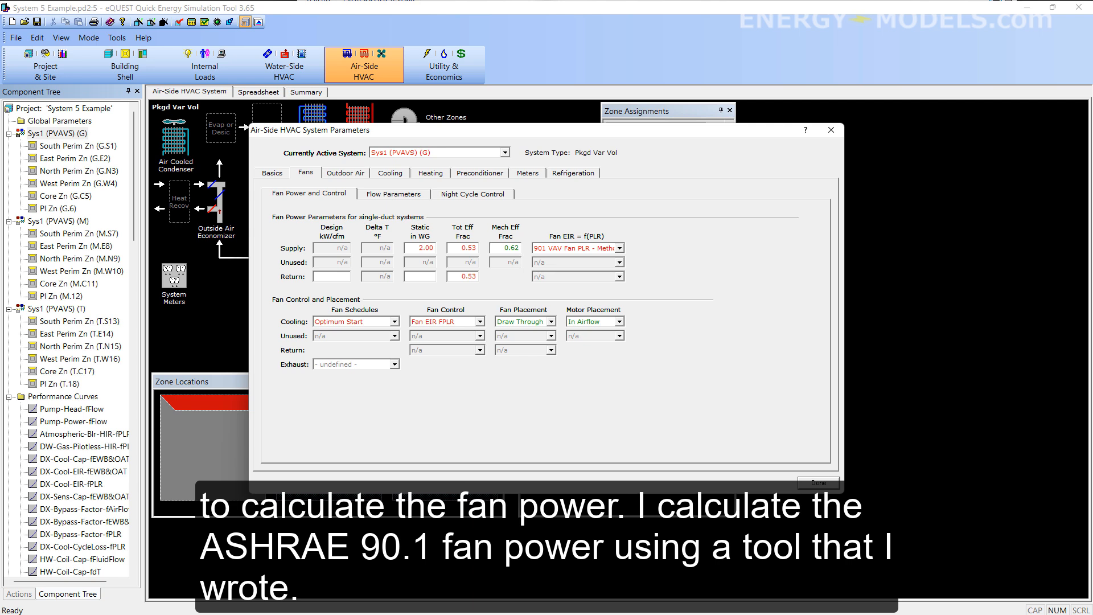
{"action": "key", "text": "alt+Tab"}
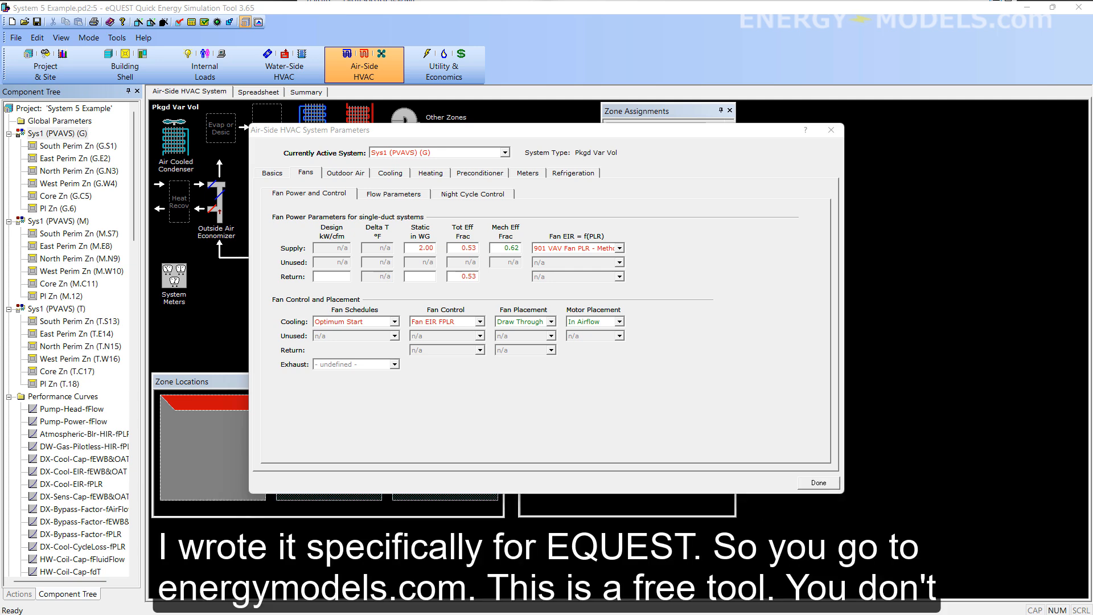
{"action": "left_click_drag", "start_coordinate": [629, 0], "coordinate": [636, 67]}
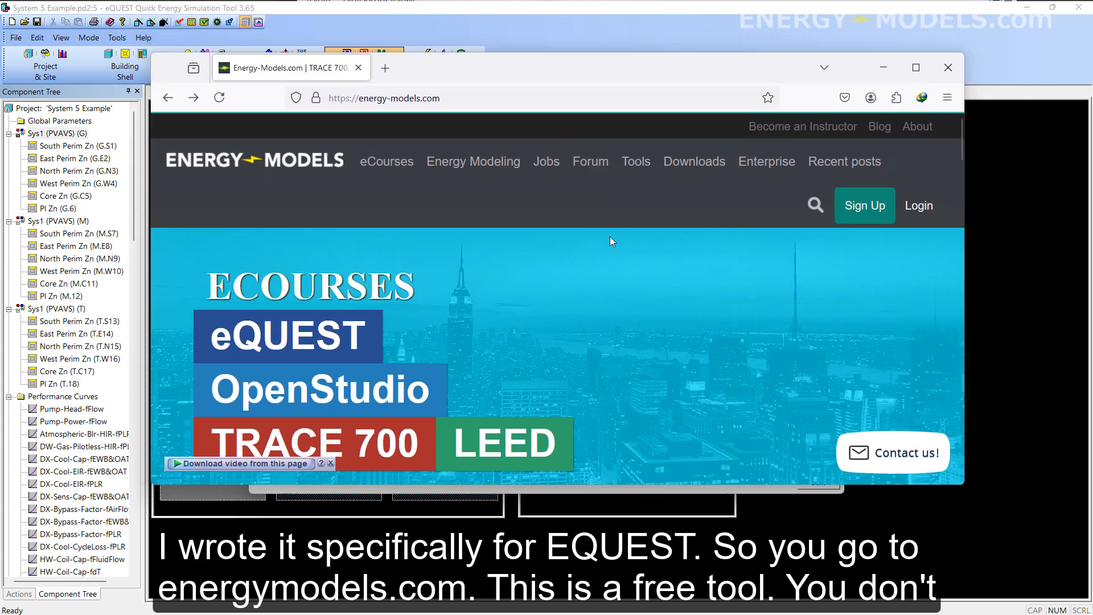
{"action": "left_click", "coordinate": [636, 175]}
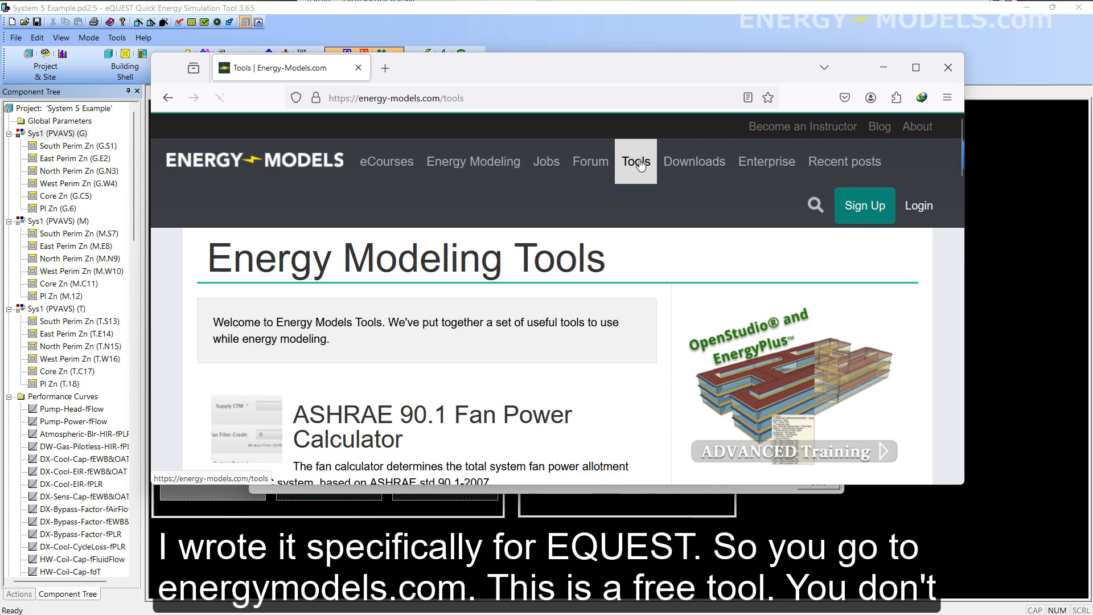
{"action": "scroll", "coordinate": [570, 231], "scroll_direction": "down", "scroll_amount": 3}
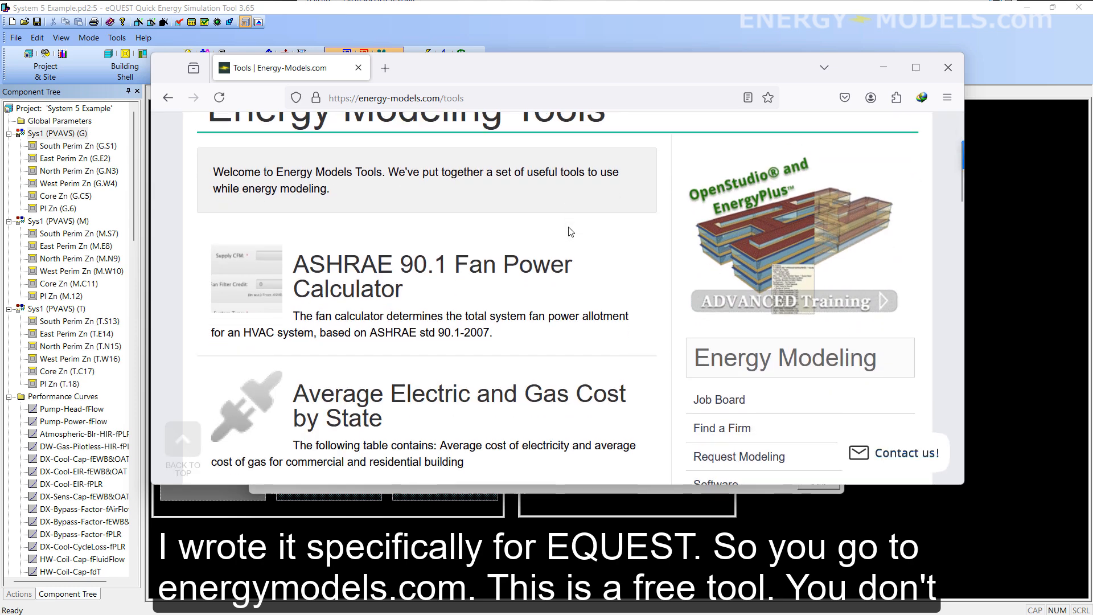
{"action": "left_click", "coordinate": [363, 269]}
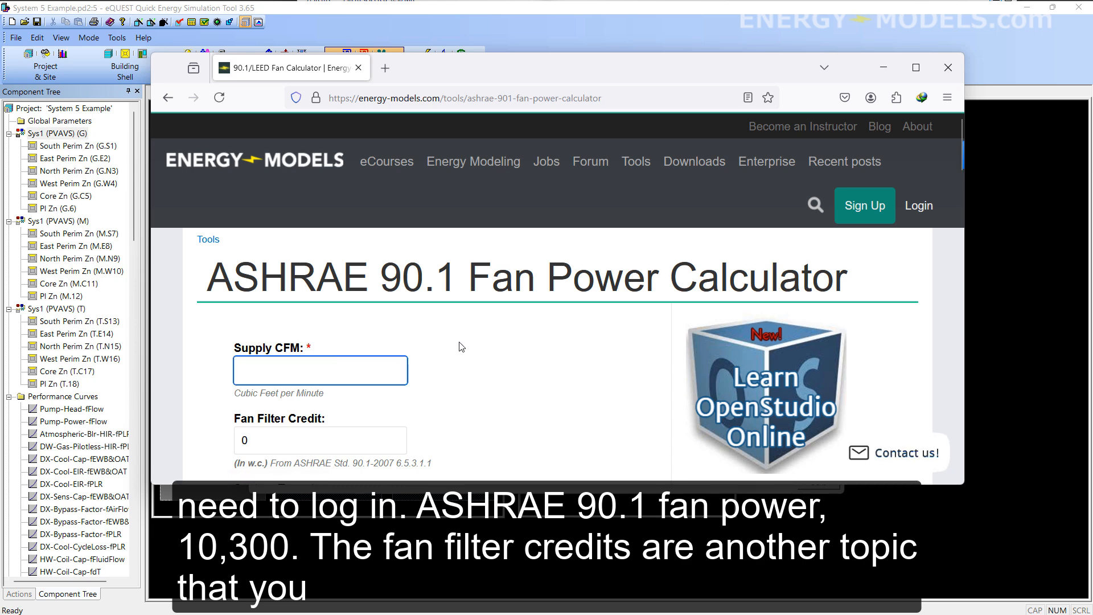
Calculate the fan power for a variable volume system with 10300 supply CFM and a fan filter credit of 0
{"action": "scroll", "coordinate": [462, 348], "scroll_direction": "down", "scroll_amount": 3}
{"action": "type", "text": "1"}
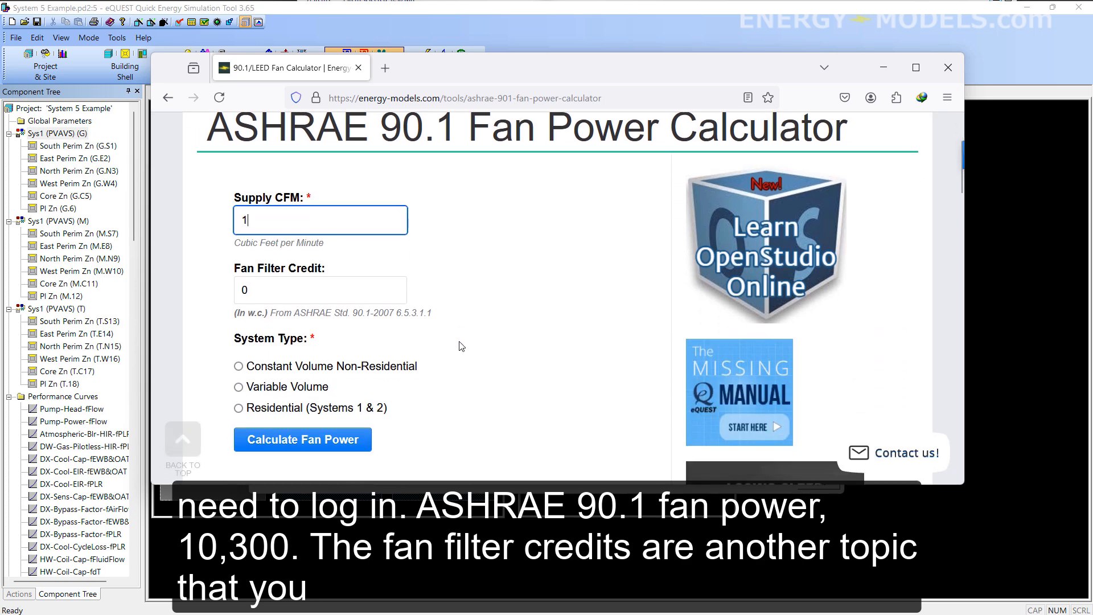
{"action": "type", "text": "0300"}
{"action": "key", "text": "Tab"}
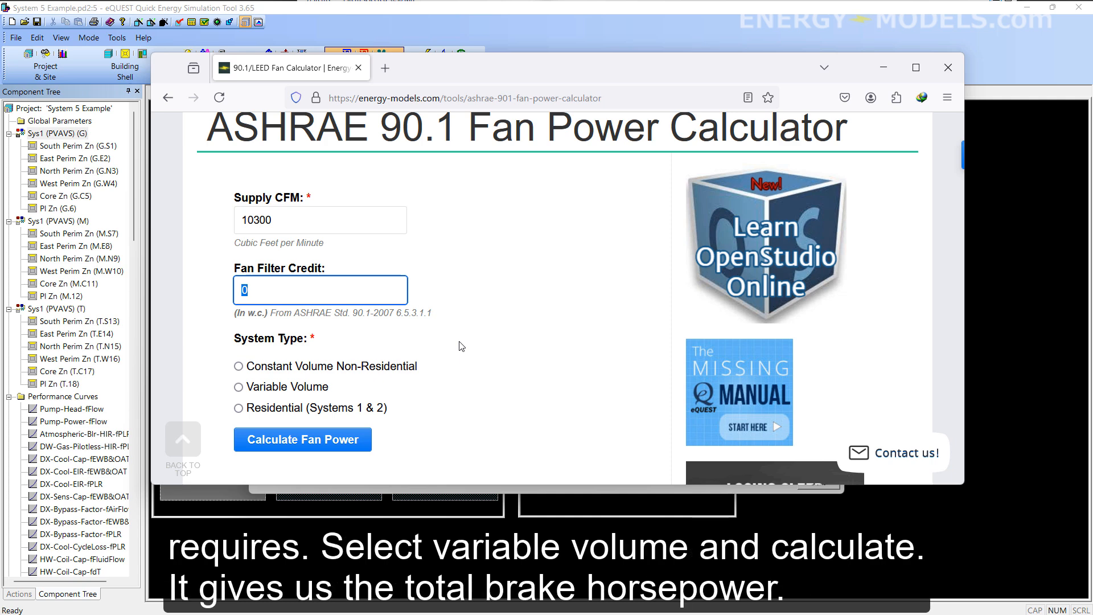
{"action": "left_click", "coordinate": [286, 388]}
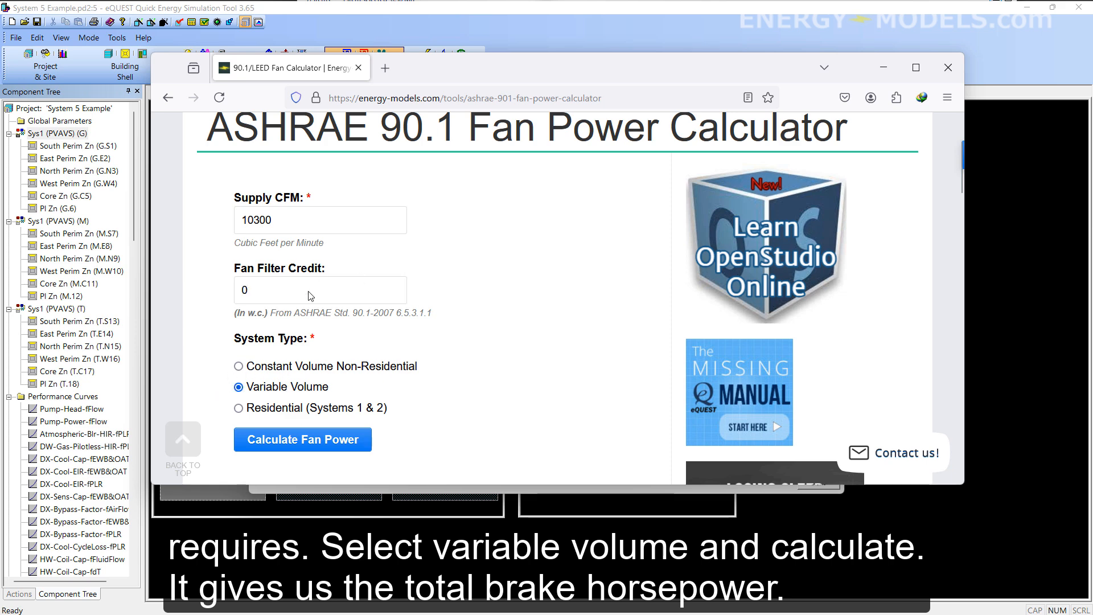
{"action": "left_click", "coordinate": [300, 442]}
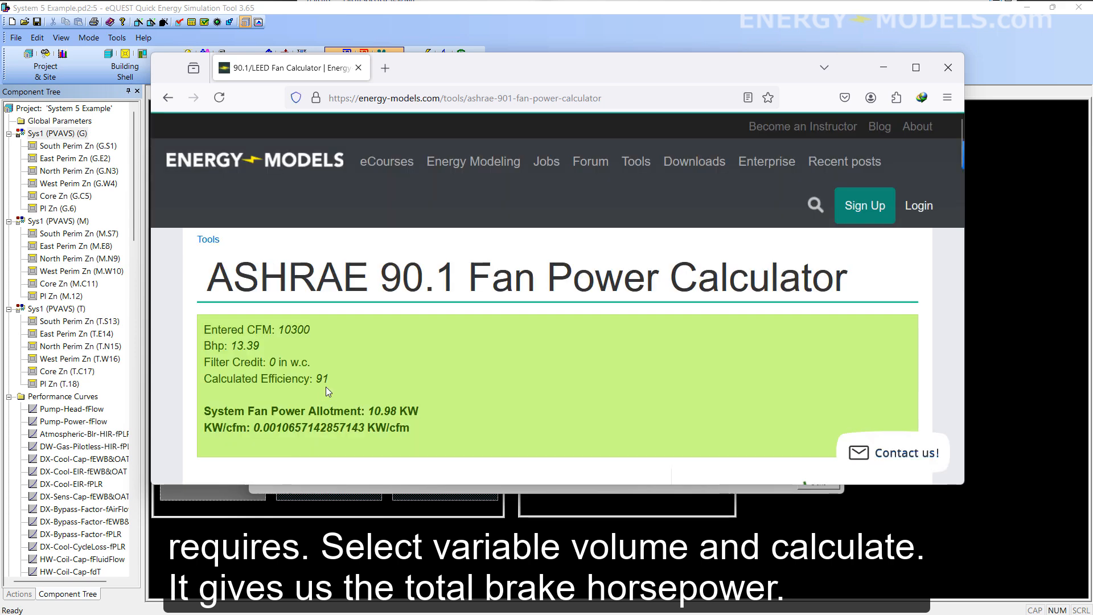
{"action": "scroll", "coordinate": [327, 391], "scroll_direction": "down", "scroll_amount": 1}
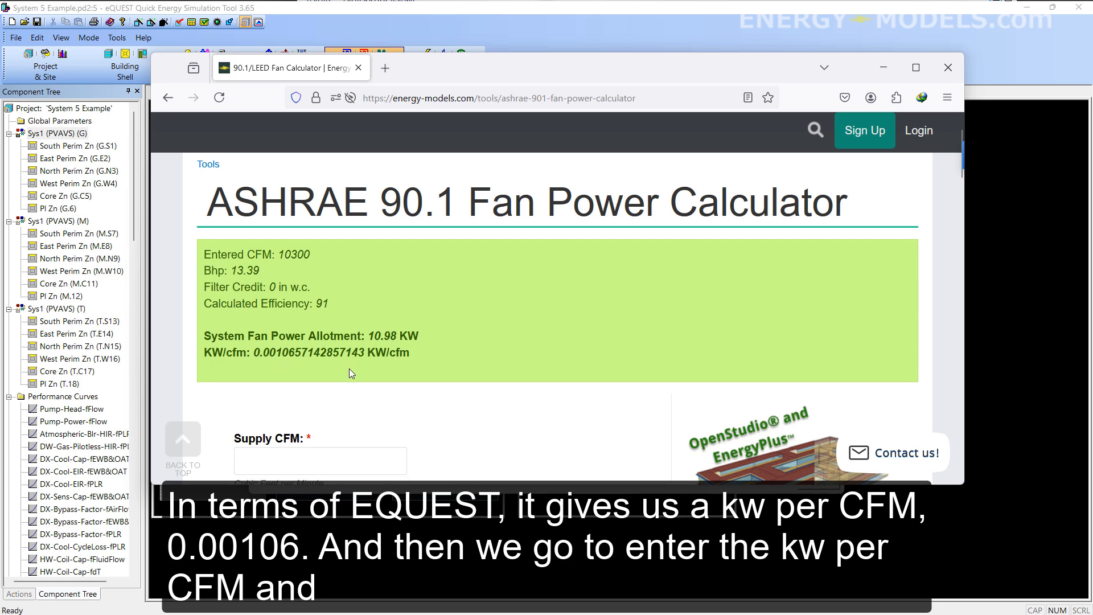
Return to eQUEST and restore the default for the supply fan's static pressure in Sys1 (PVAVS) (G)
{"action": "key", "text": "alt+Tab"}
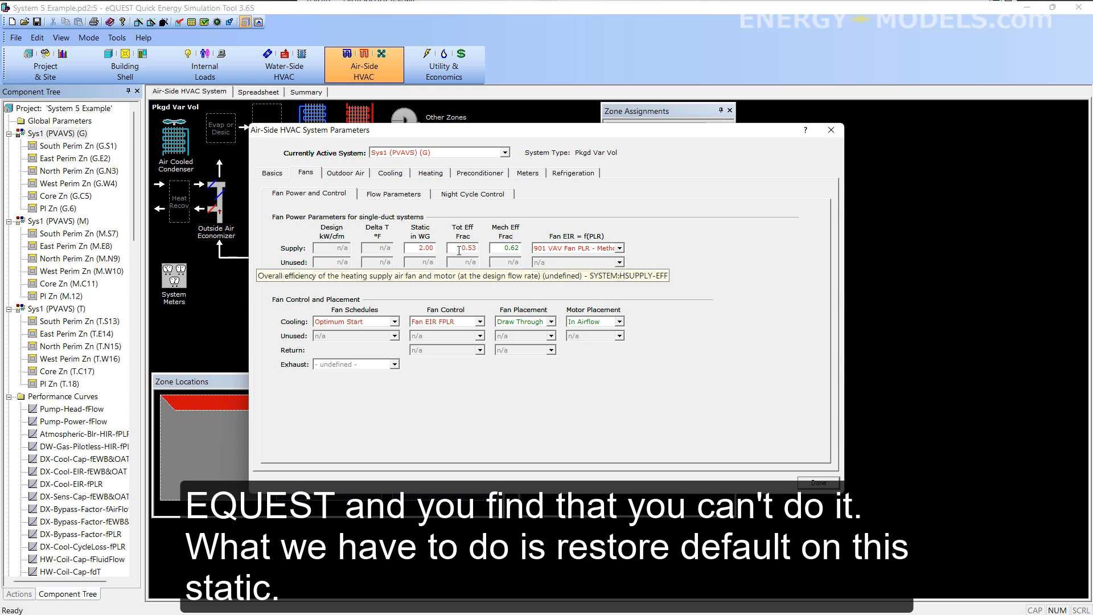
{"action": "right_click", "coordinate": [428, 249]}
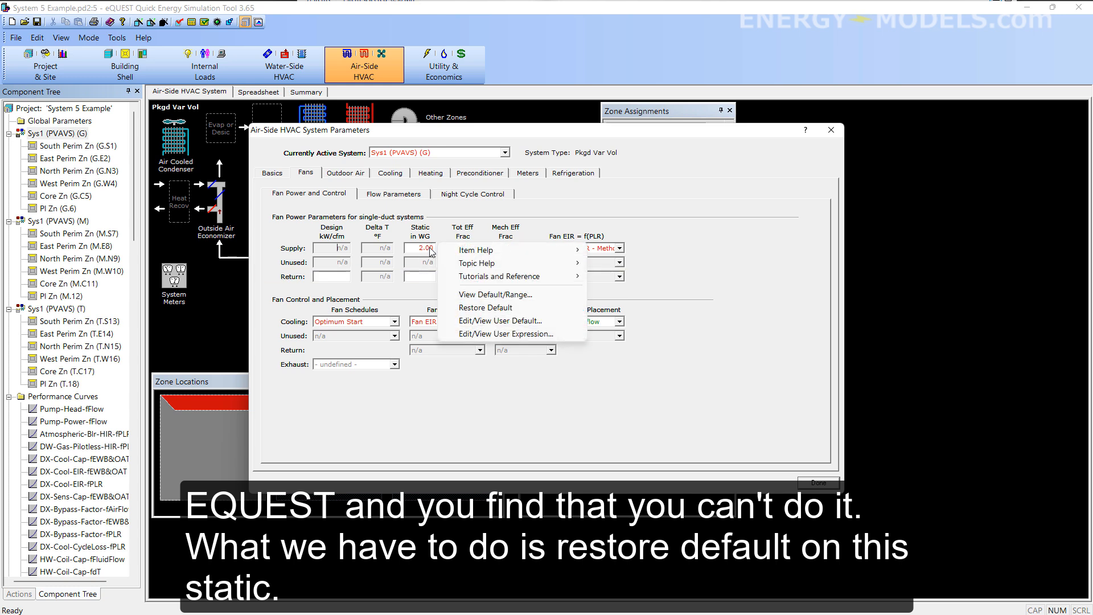
{"action": "left_click", "coordinate": [516, 310]}
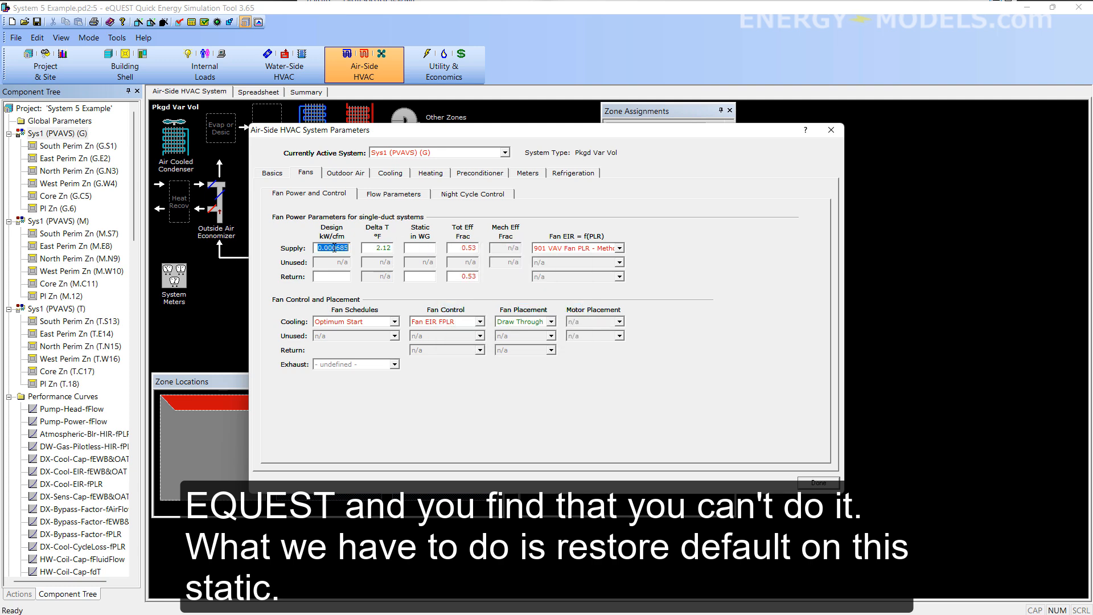
Set the supply fan's design power to 0.001068 kW/cfm
{"action": "left_click", "coordinate": [333, 247]}
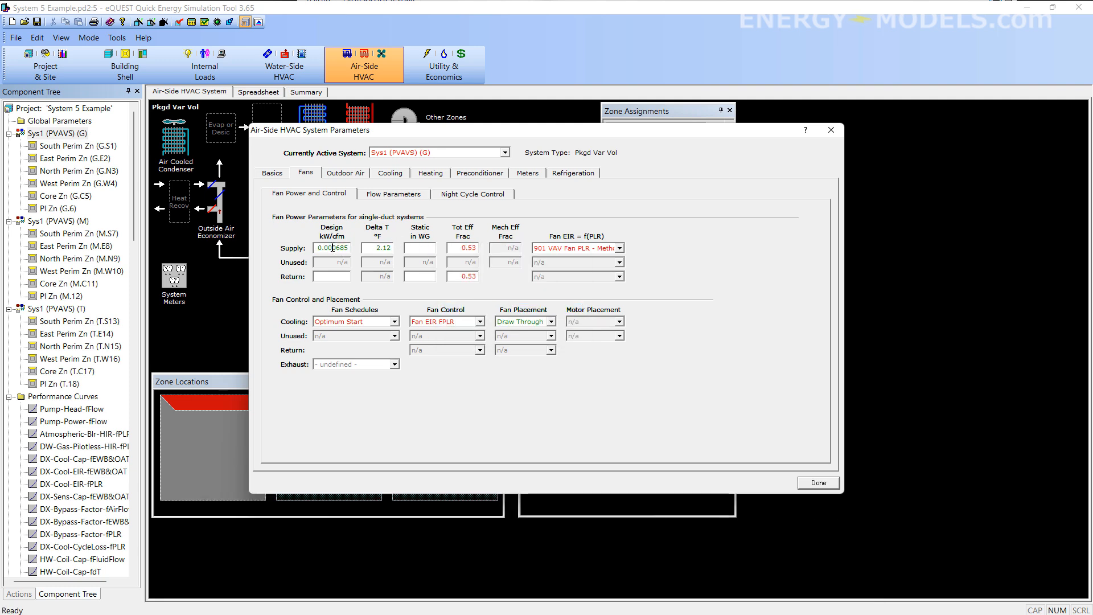
{"action": "left_click_drag", "start_coordinate": [333, 248], "coordinate": [359, 250]}
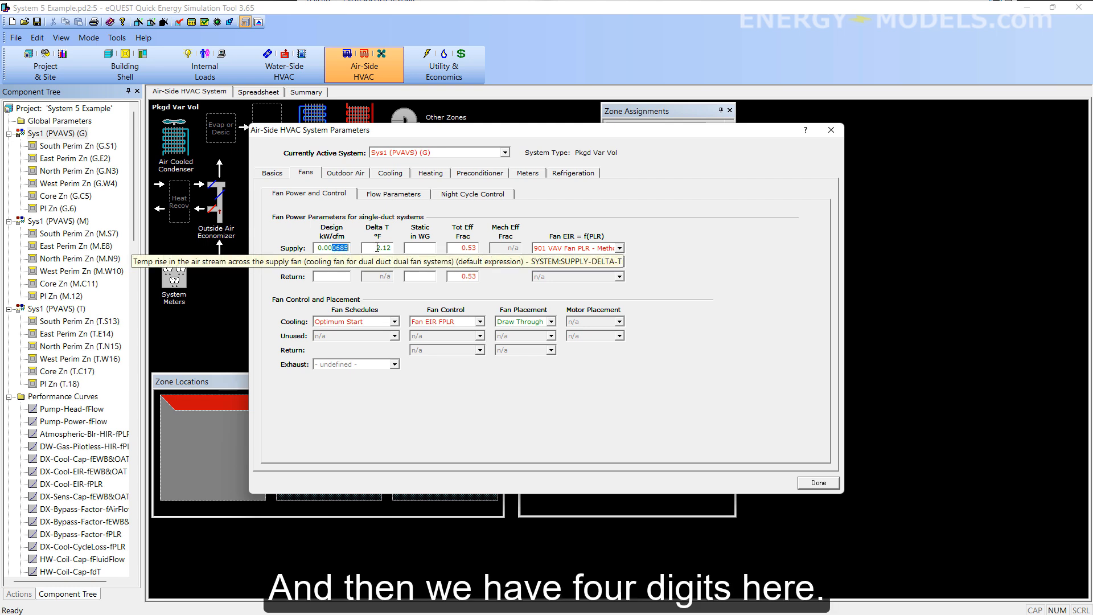
{"action": "type", "text": "10"}
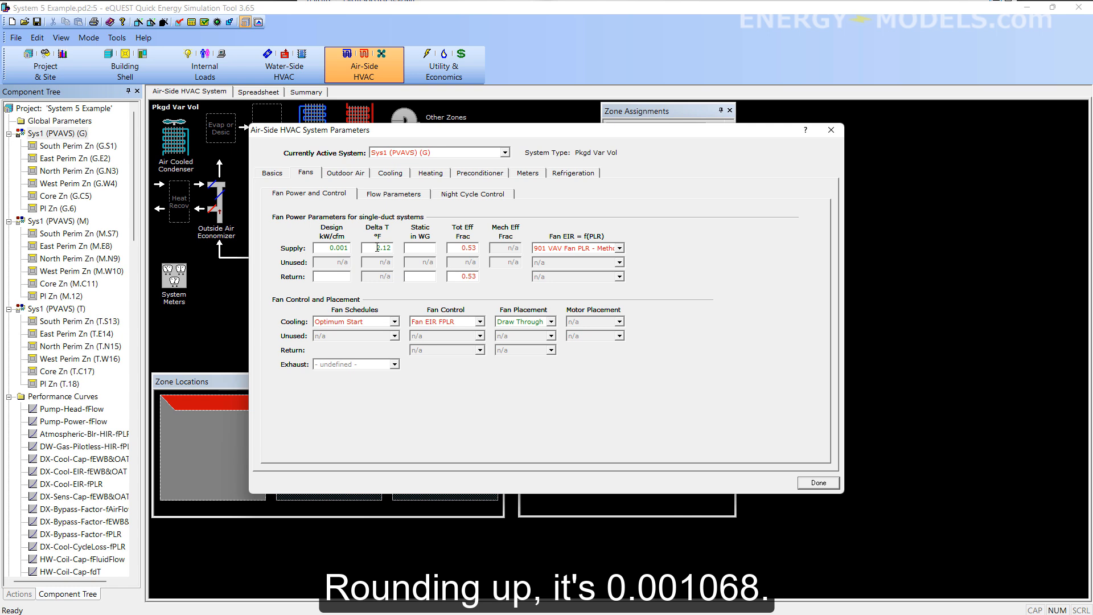
{"action": "key", "text": "Return"}
{"action": "type", "text": "6"}
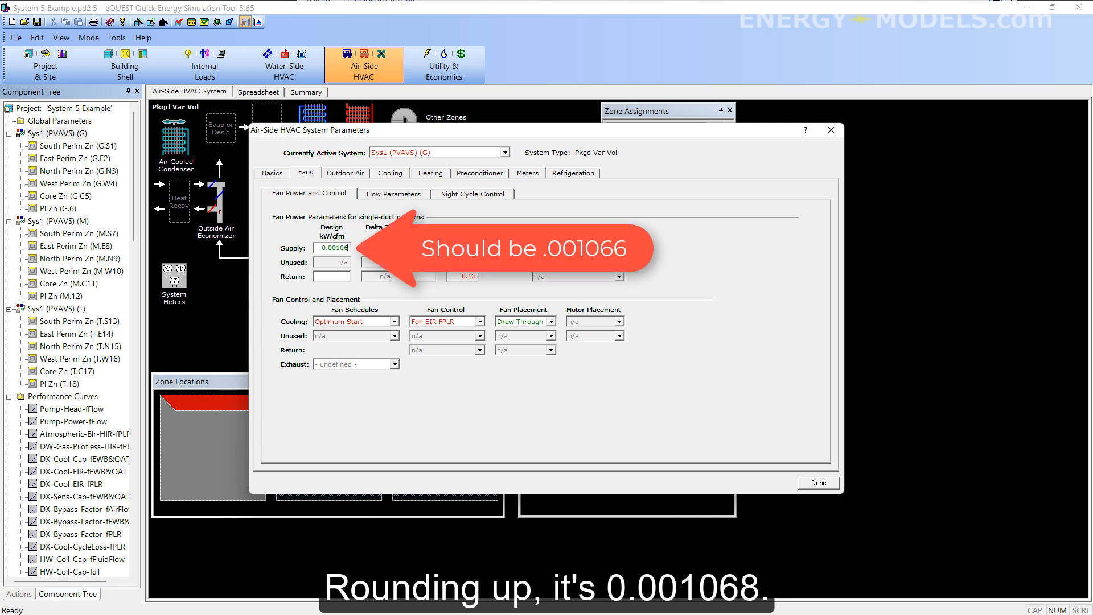
{"action": "type", "text": "8"}
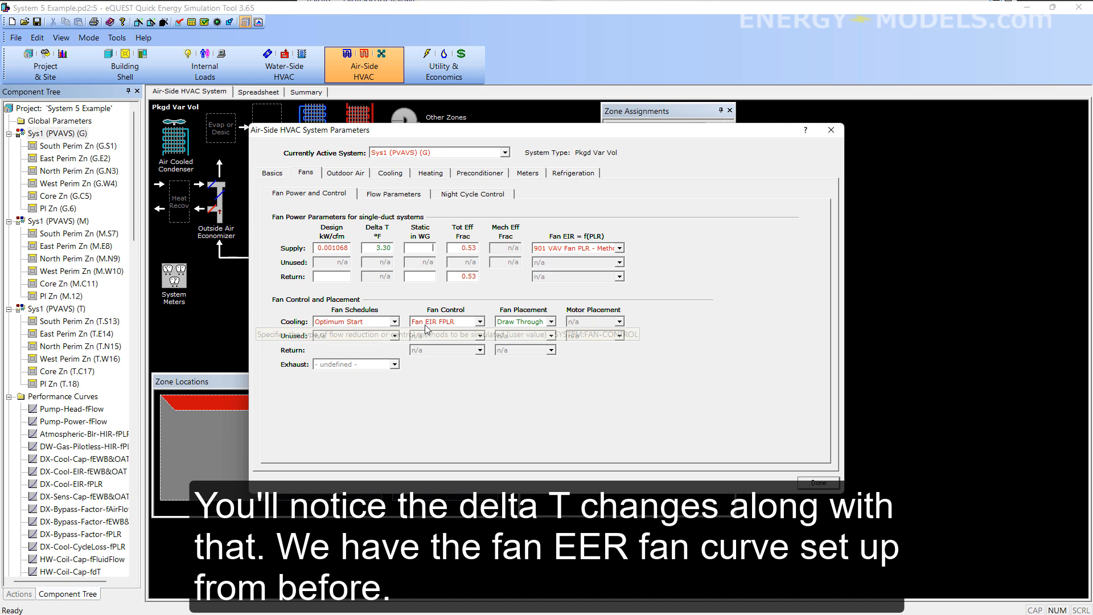
{"action": "right_click", "coordinate": [582, 251]}
{"action": "left_click", "coordinate": [753, 273]}
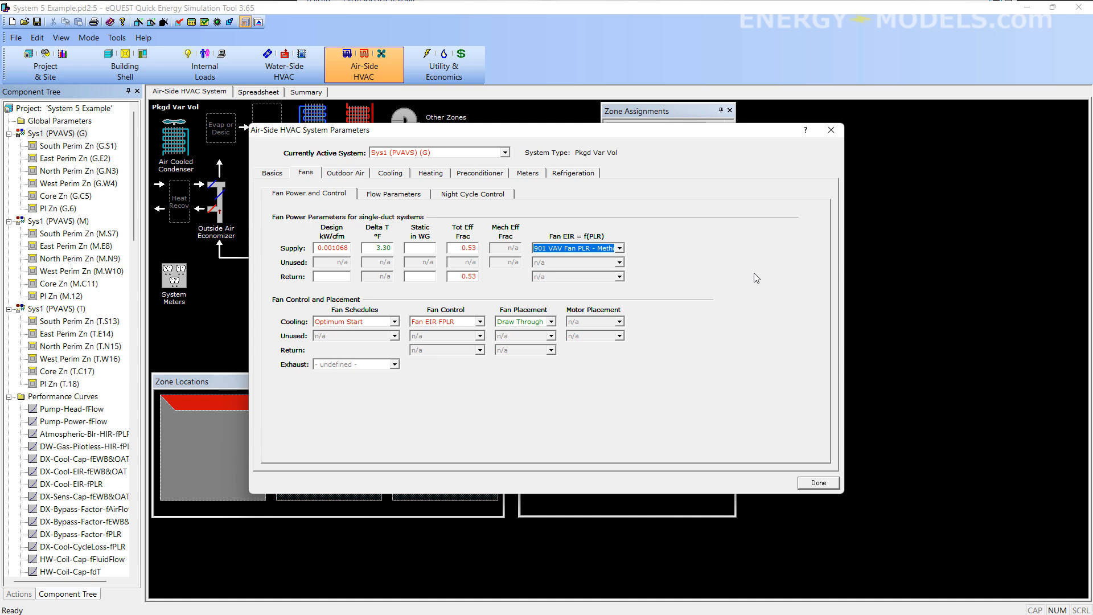
{"action": "double_click", "coordinate": [466, 249]}
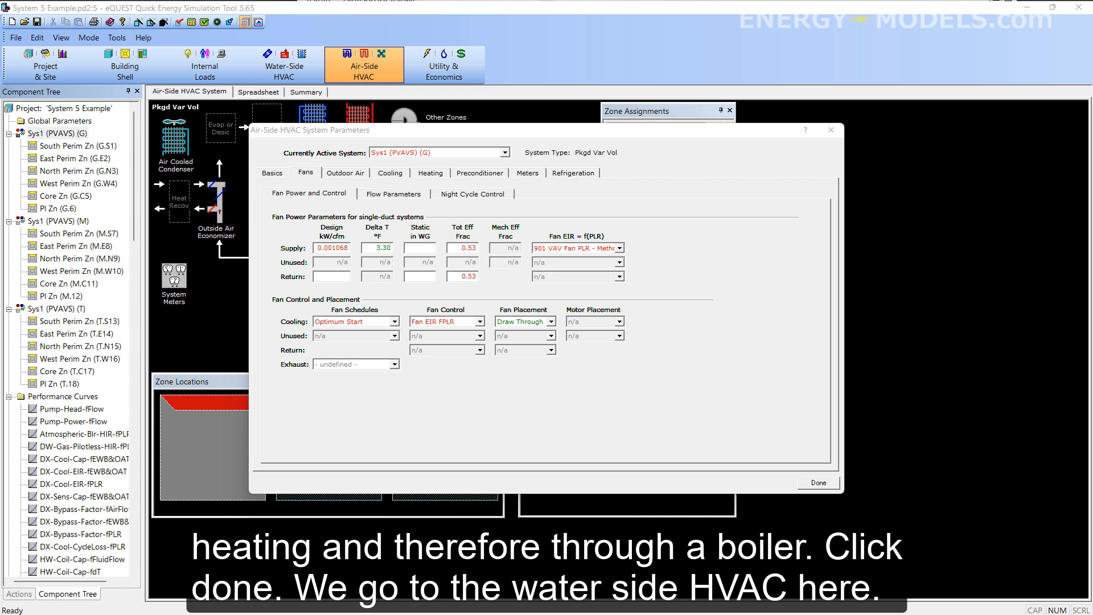
Finish editing the air-side system parameters and select Boiler1 (HWNatDrft) among the water-side HVAC components
{"action": "left_click", "coordinate": [824, 484]}
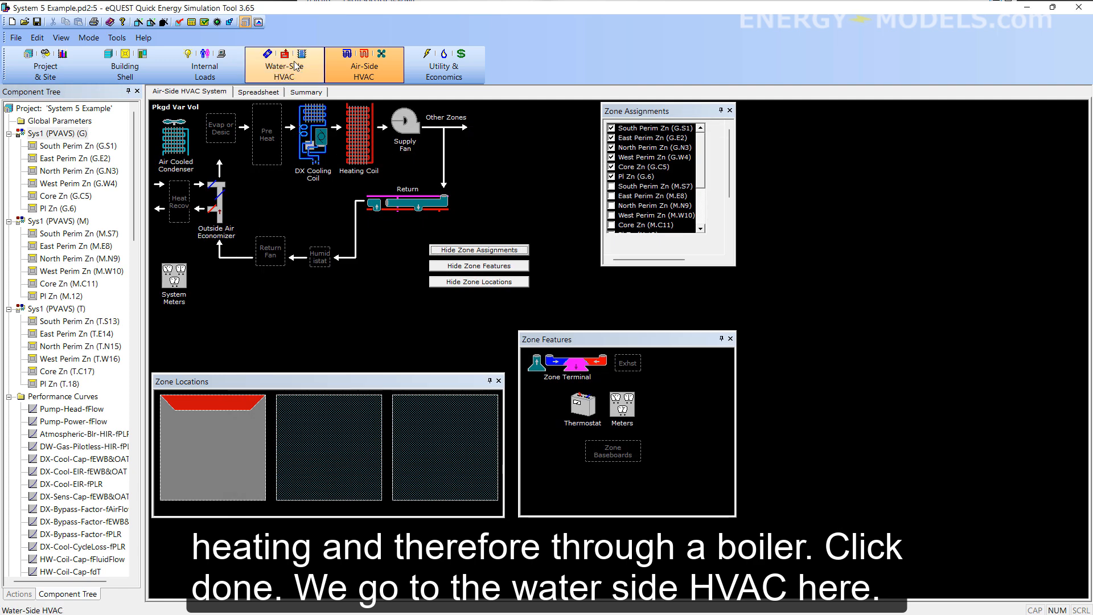
{"action": "left_click", "coordinate": [294, 63]}
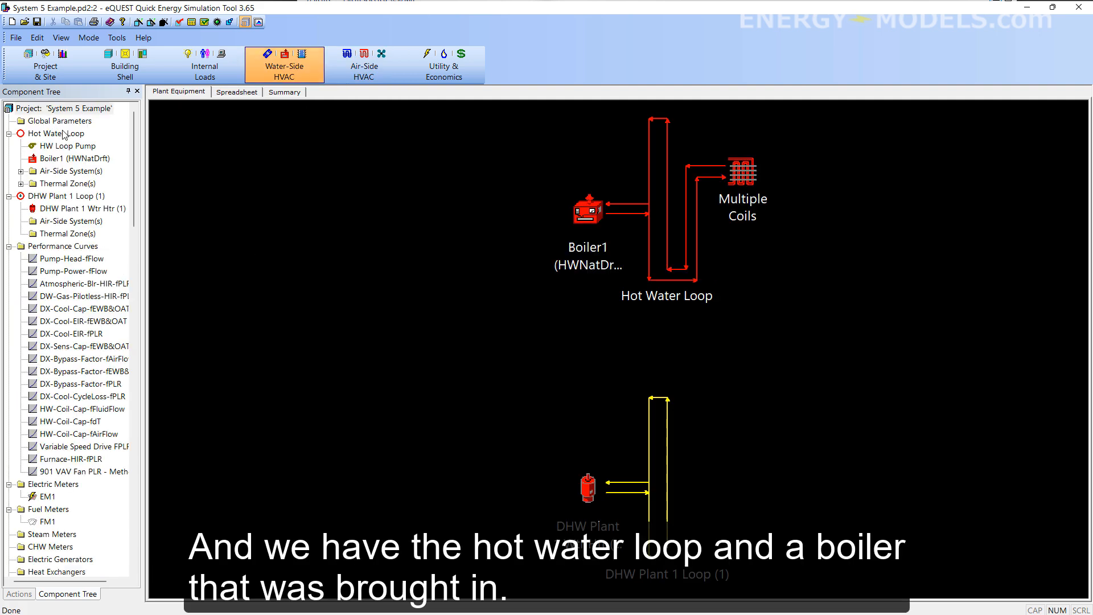
{"action": "left_click", "coordinate": [88, 158]}
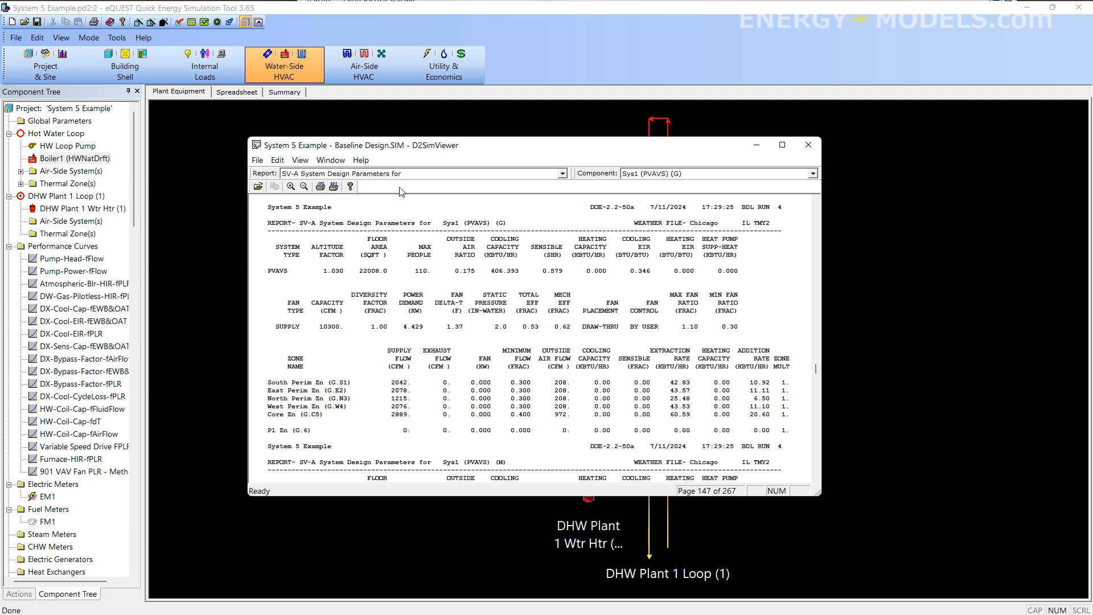
Look up the Hot Water Loop's peak heating load in the PS-D Circulation Loop Loads report and move the report viewer away
{"action": "left_click", "coordinate": [437, 176]}
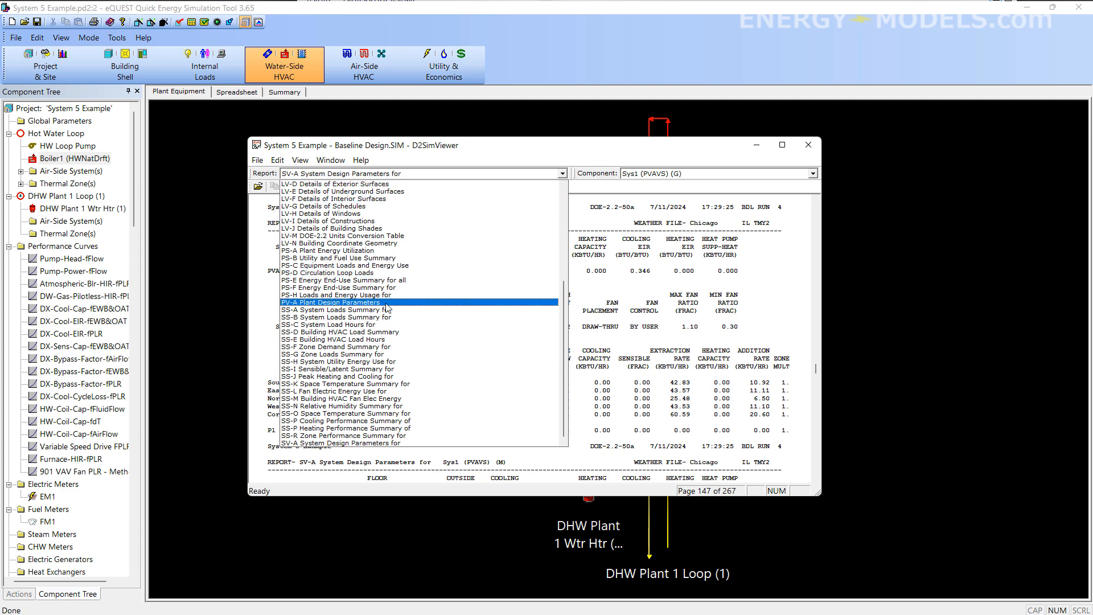
{"action": "left_click", "coordinate": [349, 274]}
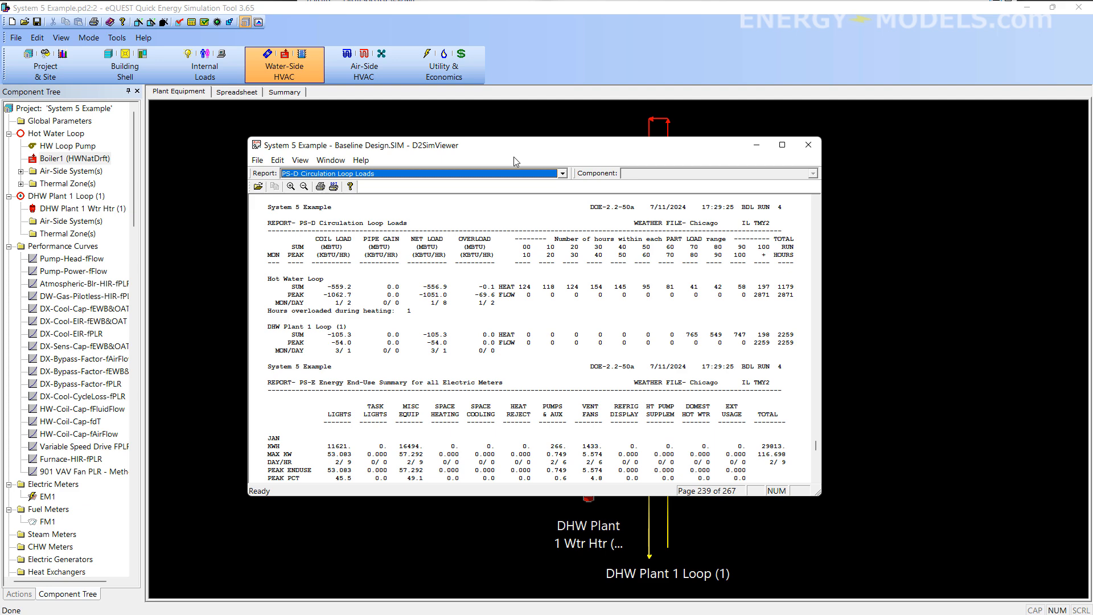
{"action": "left_click_drag", "start_coordinate": [513, 147], "coordinate": [455, 0]}
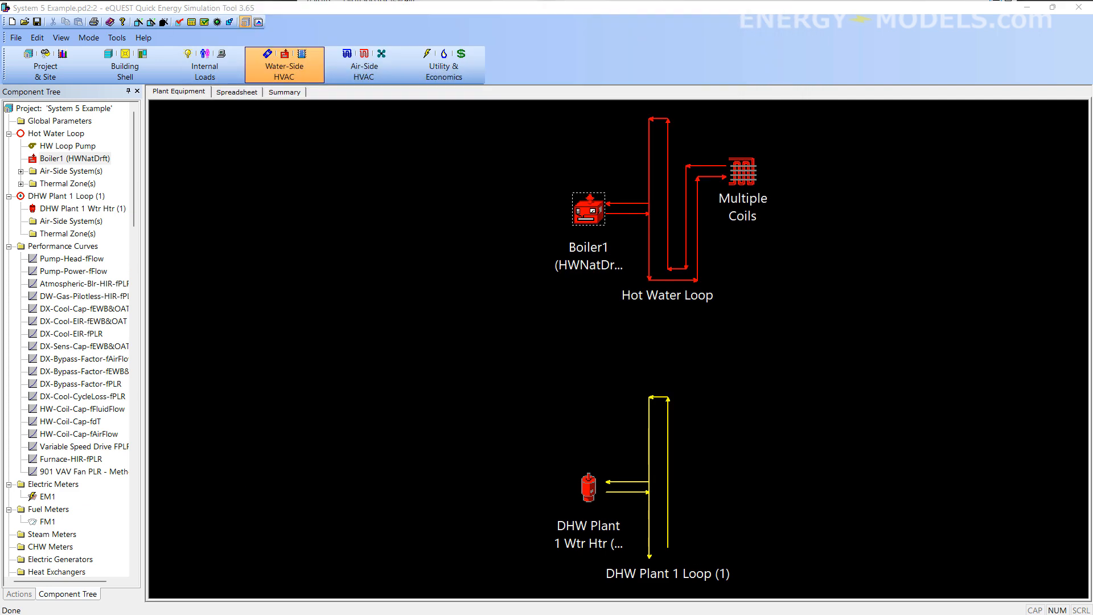